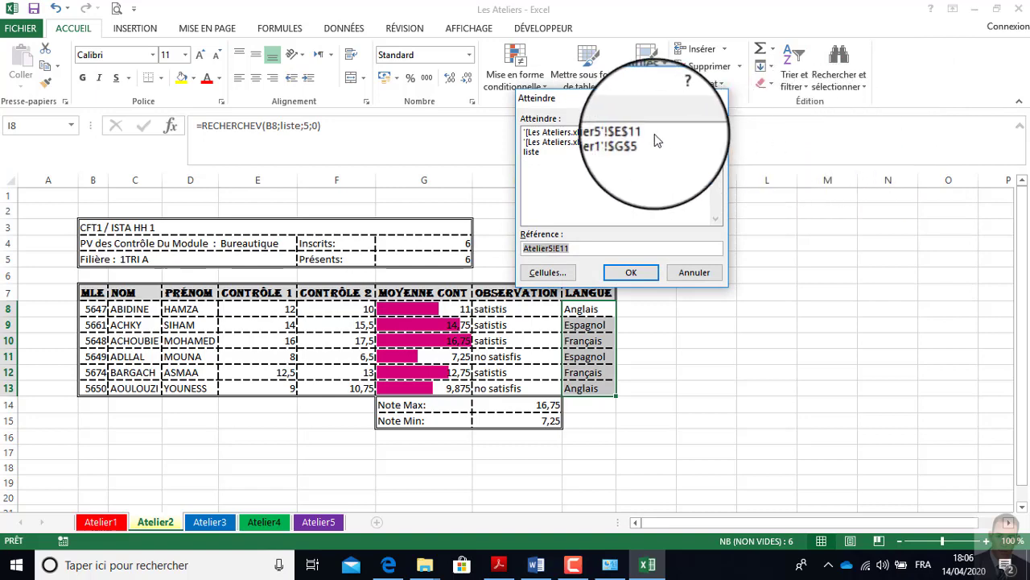
Go to the named range liste and turn on filtering for its table, checking exercise 5 in the Acrobat Reader PDF
click(532, 153)
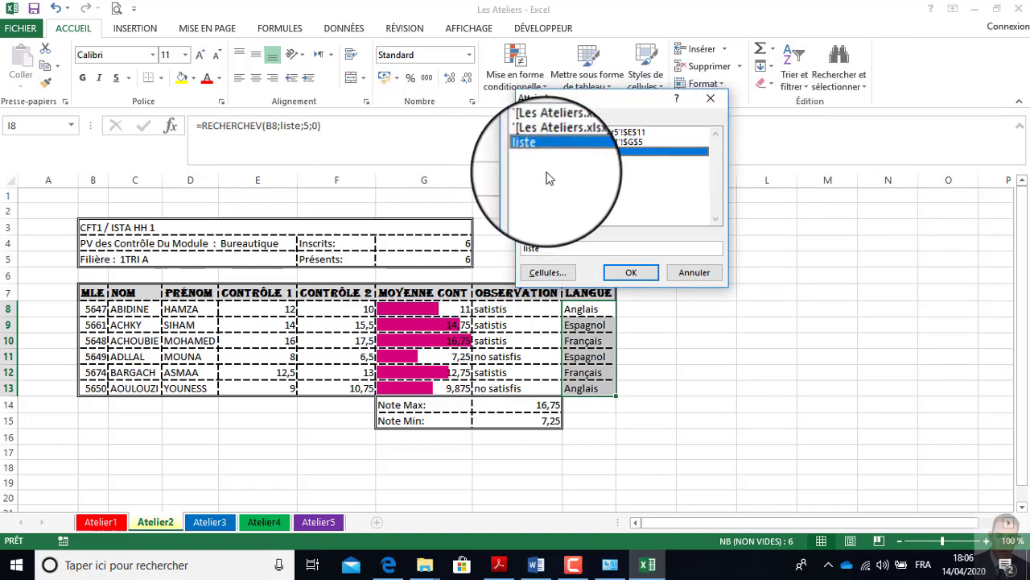
click(632, 274)
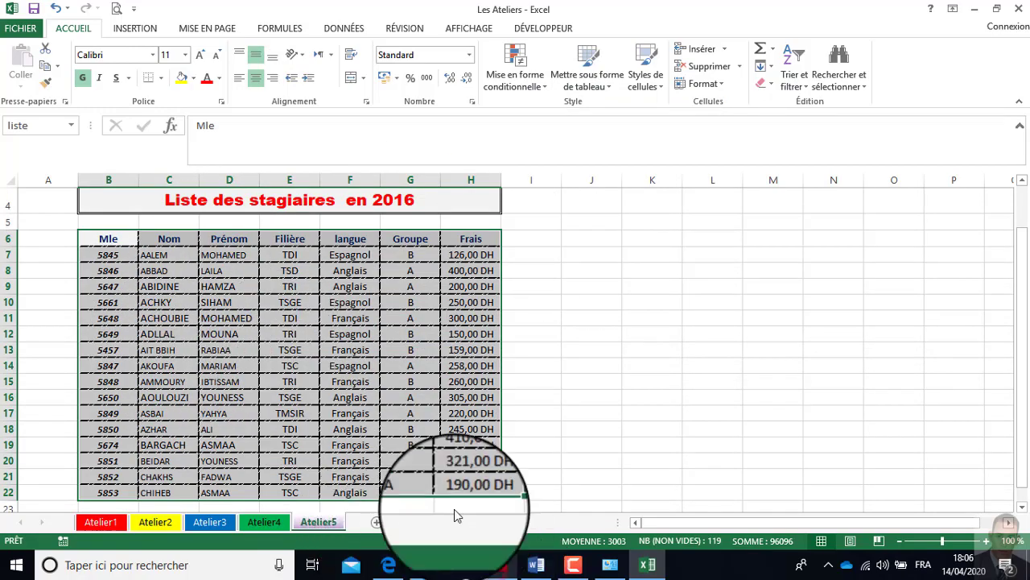
click(500, 564)
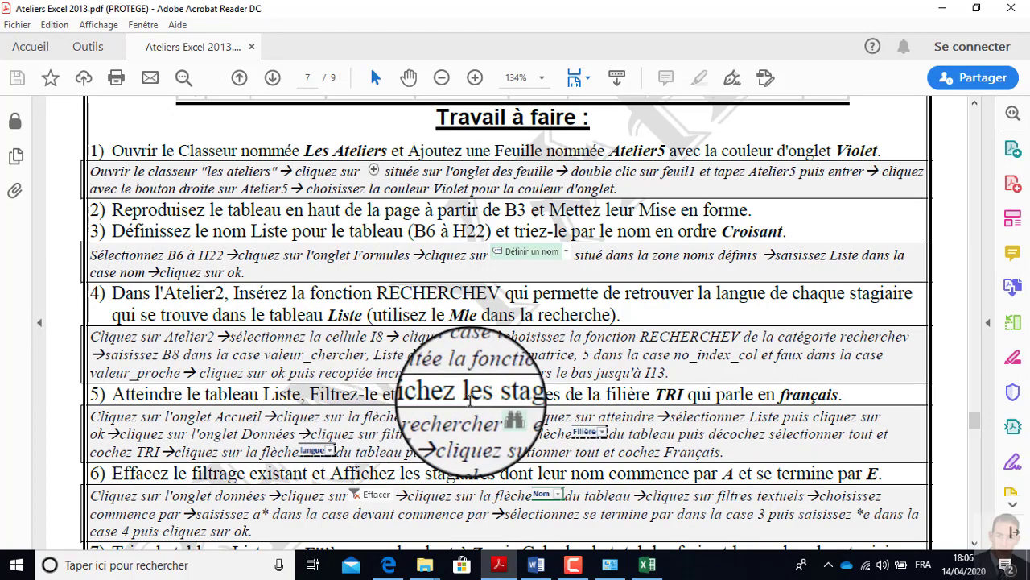
click(647, 564)
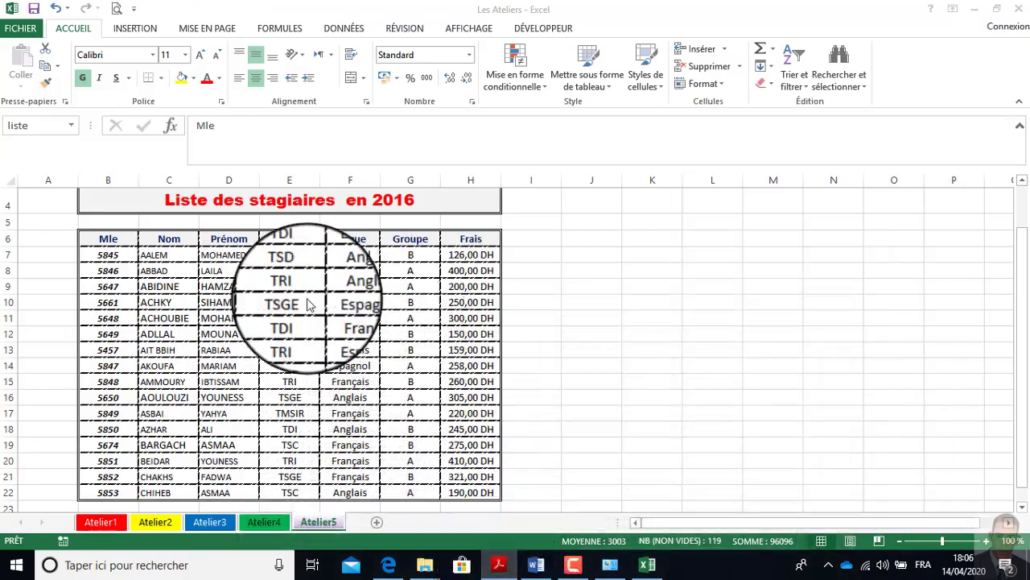
click(359, 30)
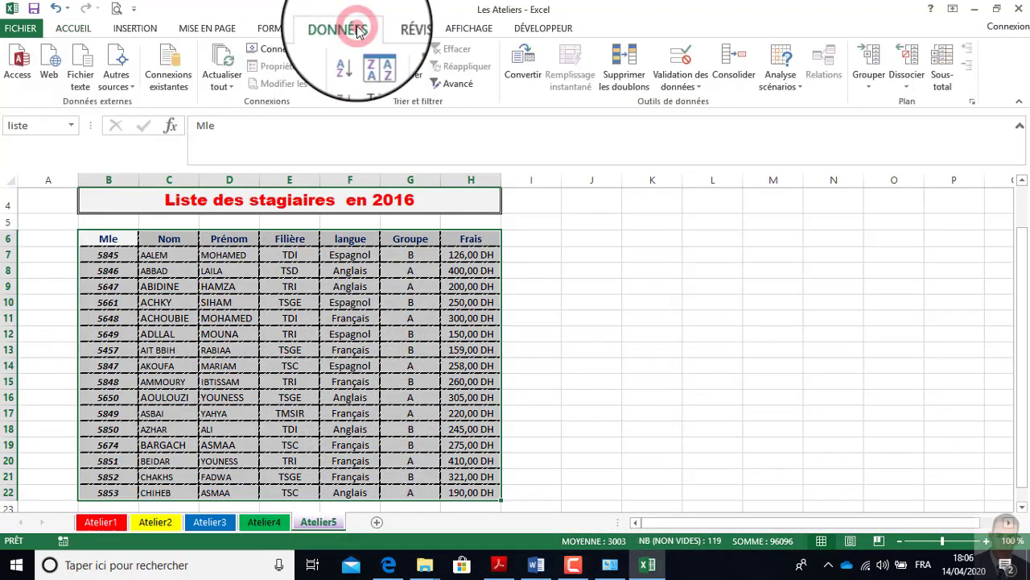
click(408, 53)
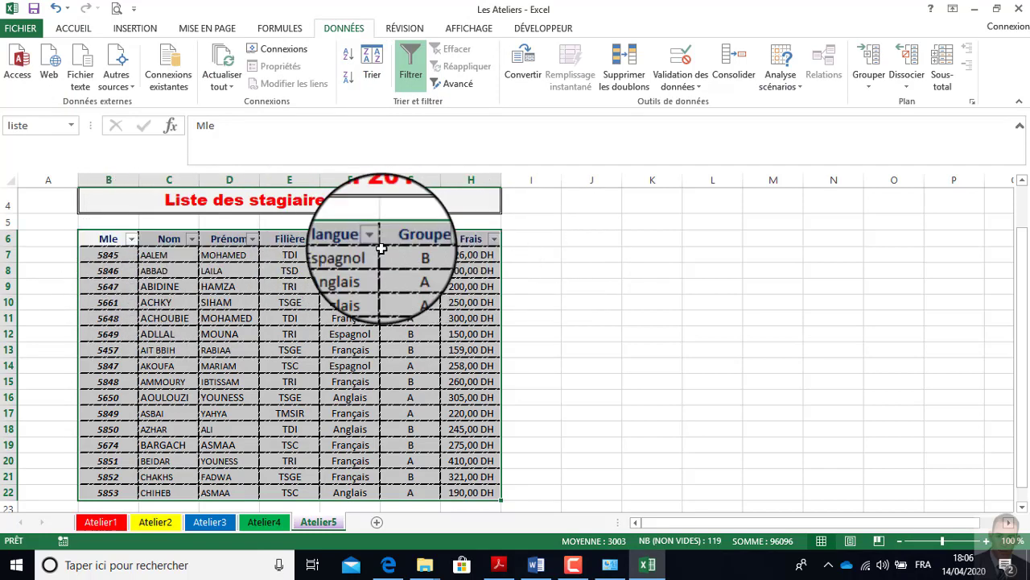
Consult exercise 5 in the PDF and filter the Filière column in Excel to show only TRI
click(505, 566)
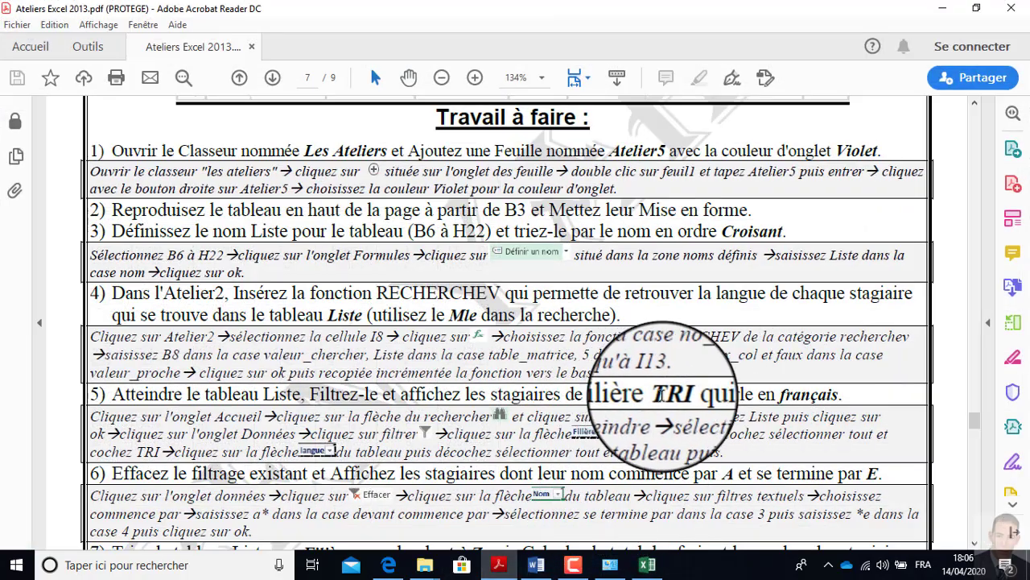
drag(656, 397, 688, 395)
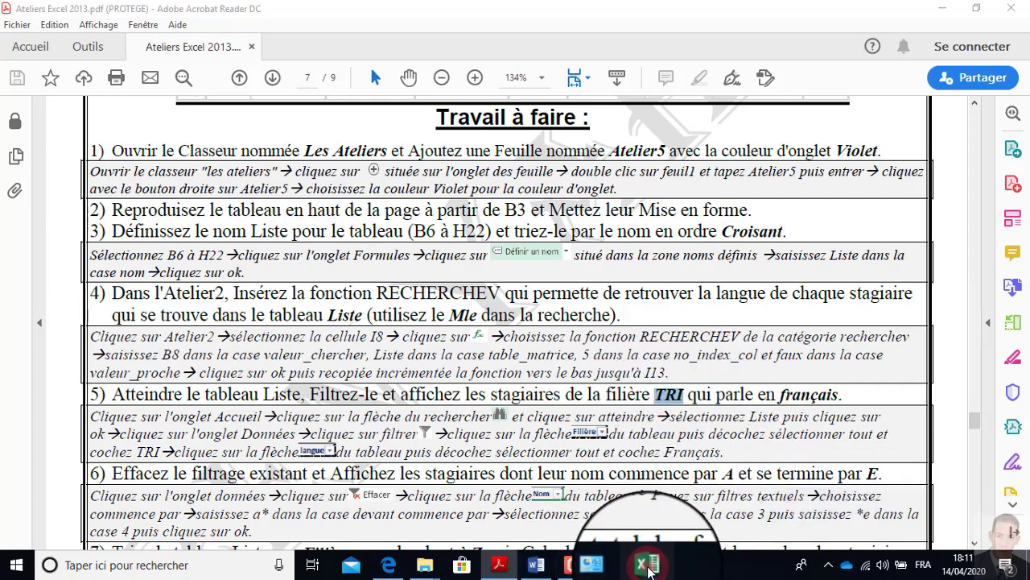
click(648, 564)
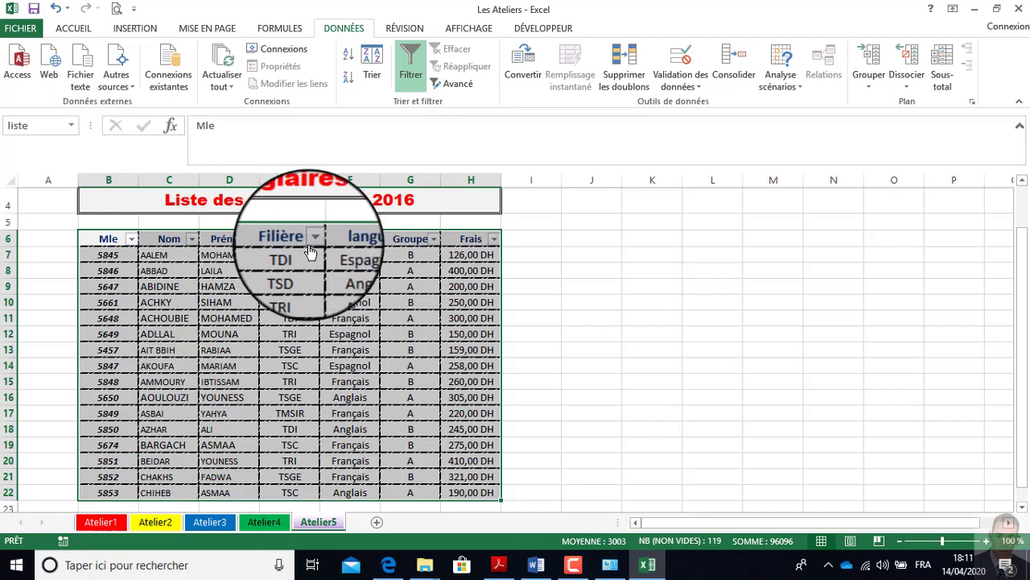
click(279, 238)
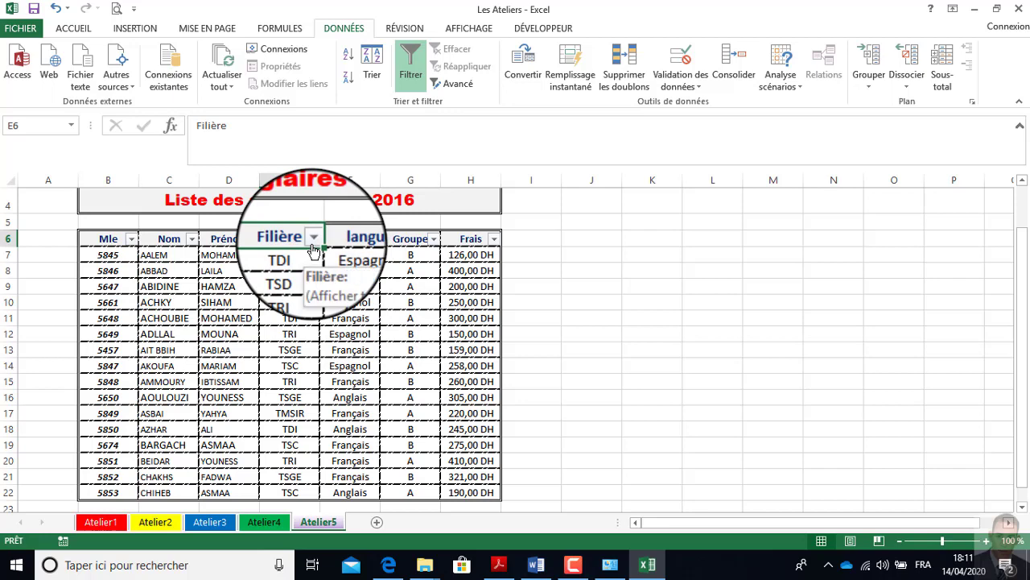
click(313, 239)
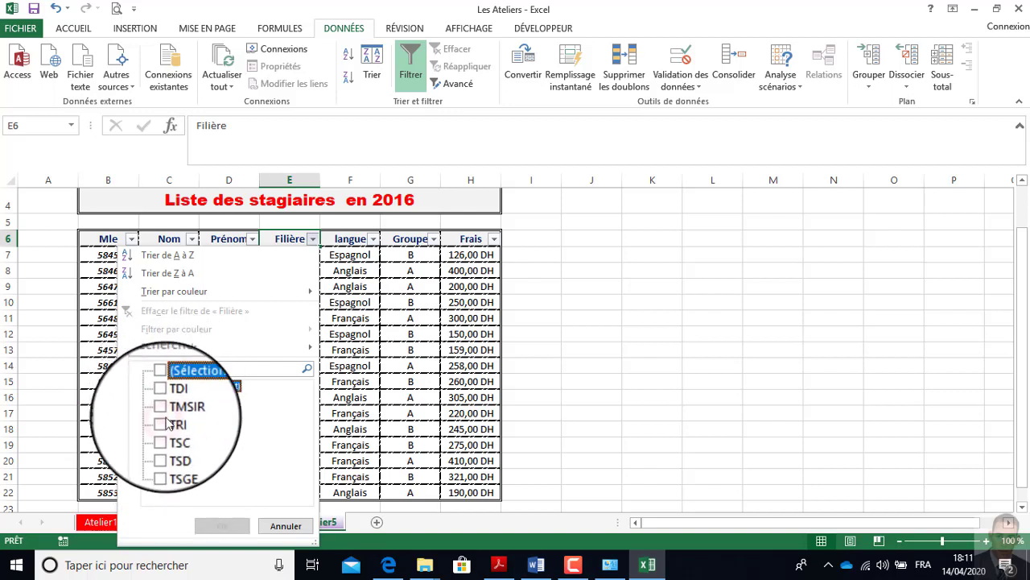
click(165, 424)
click(233, 527)
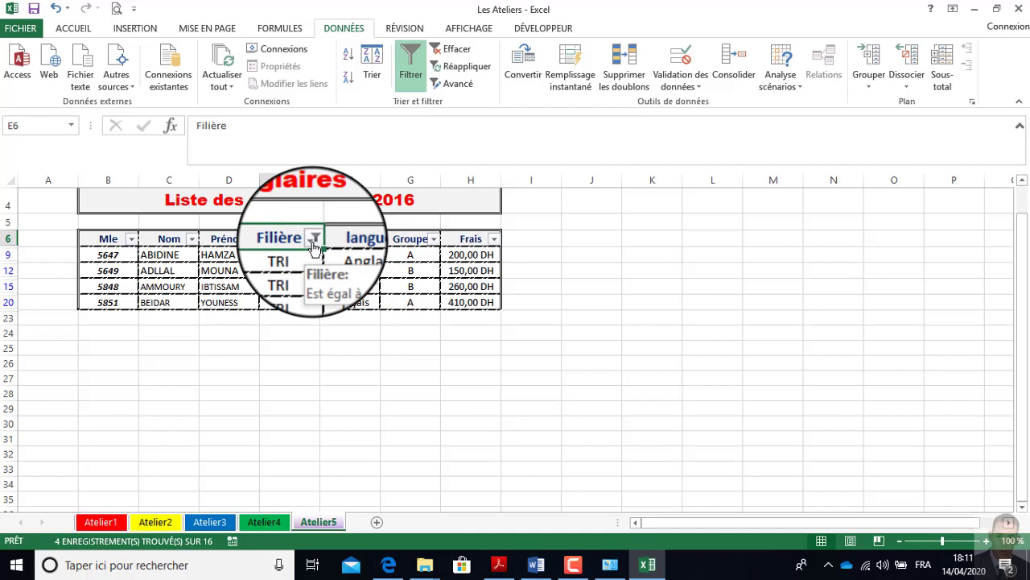
Check the language criterion in the PDF and filter the langue column in Excel to show only Français
click(499, 565)
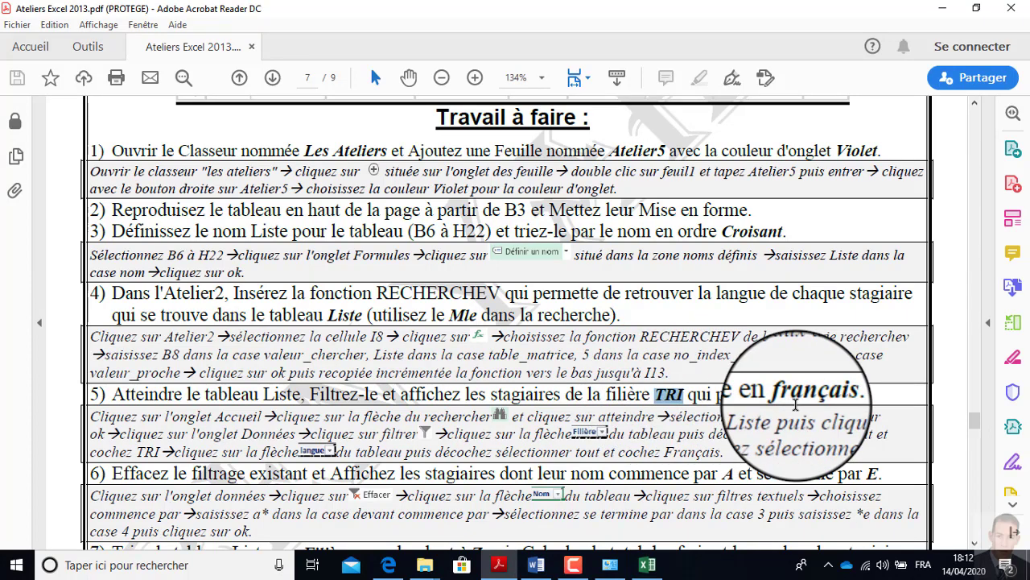
click(647, 564)
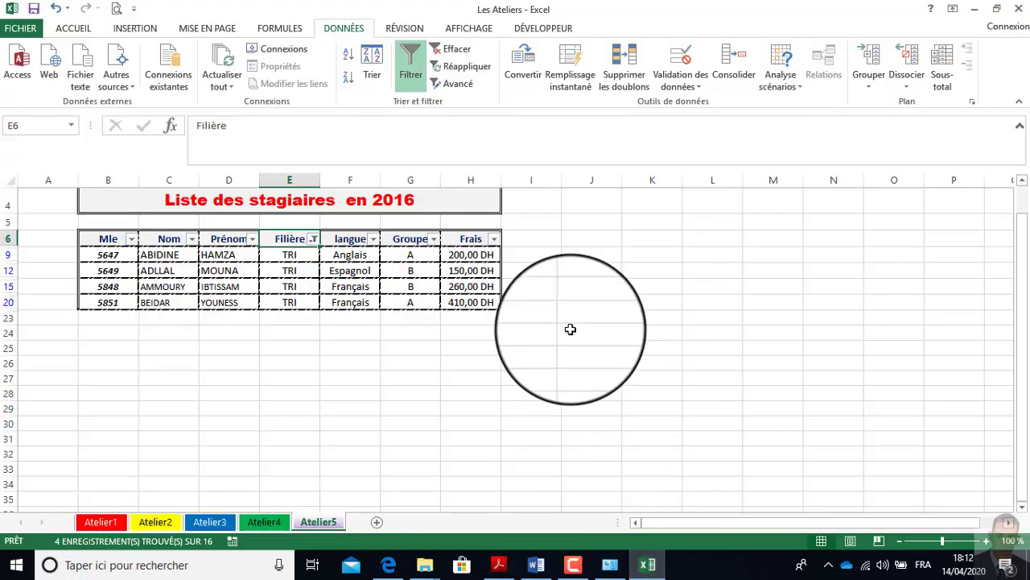
click(376, 242)
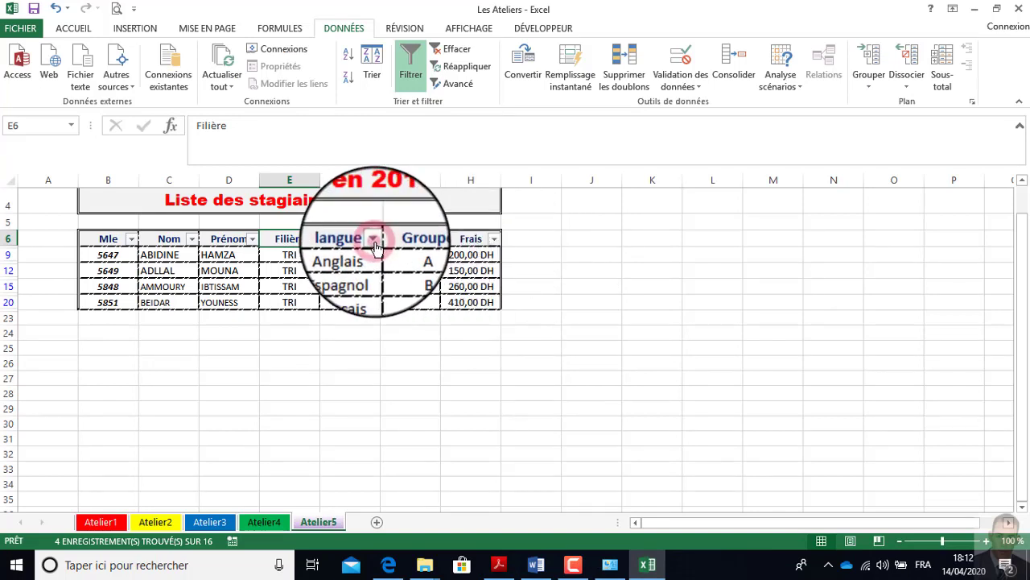
click(224, 389)
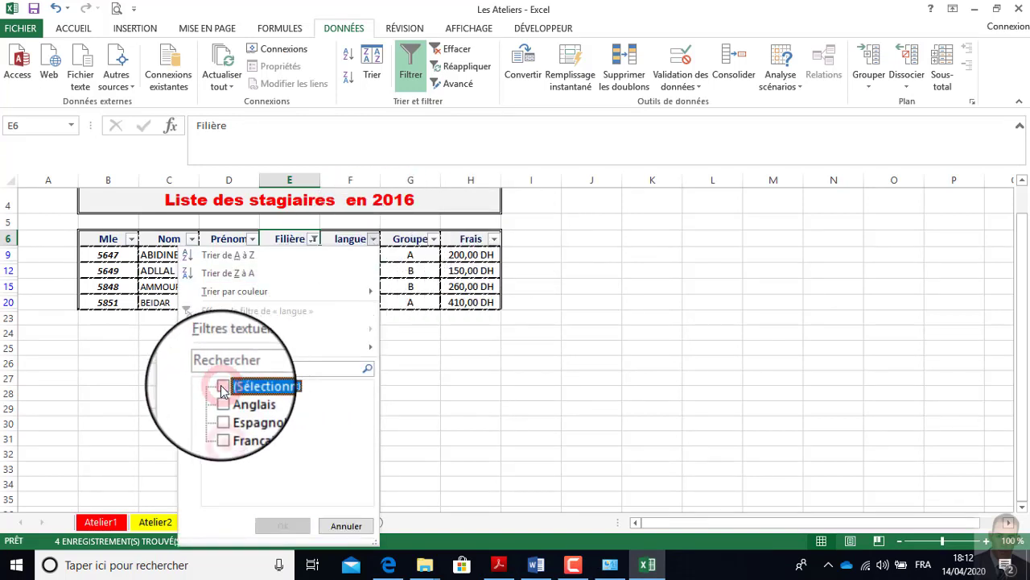
click(226, 429)
click(298, 527)
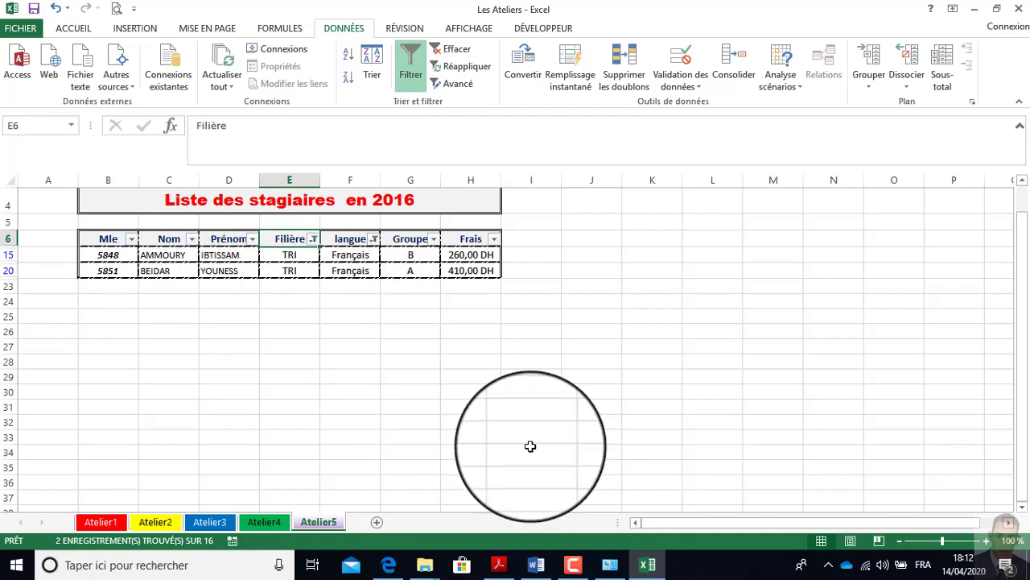
Read exercise 6 in the PDF and clear all existing filters from the trainee table in Excel
click(500, 568)
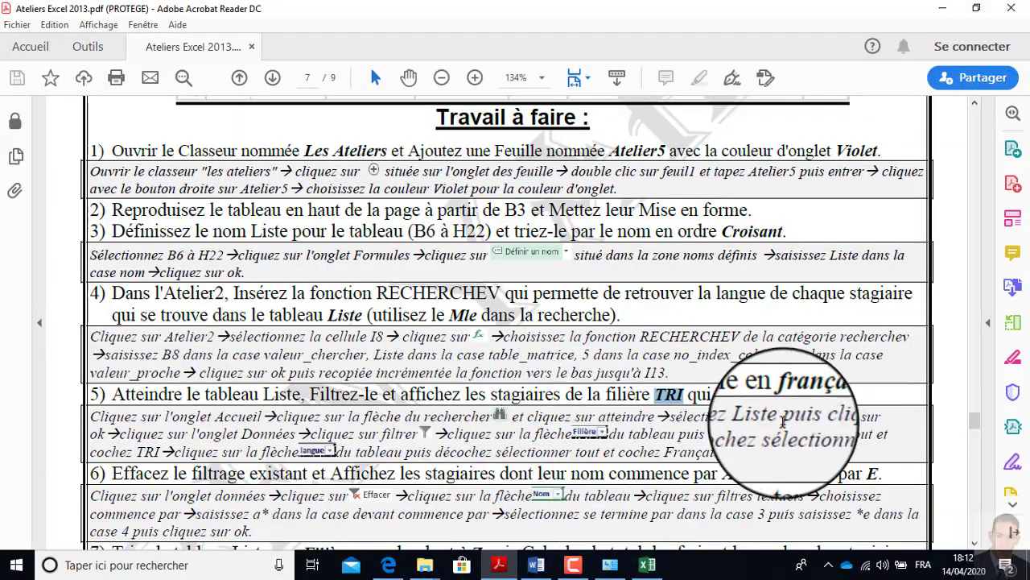
scroll(153, 447, down, 1)
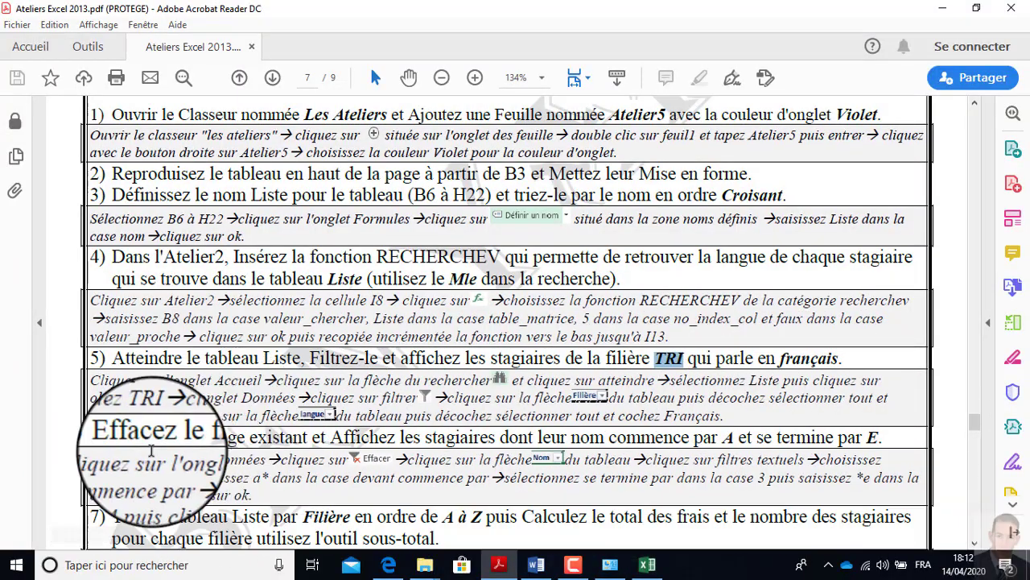
click(509, 567)
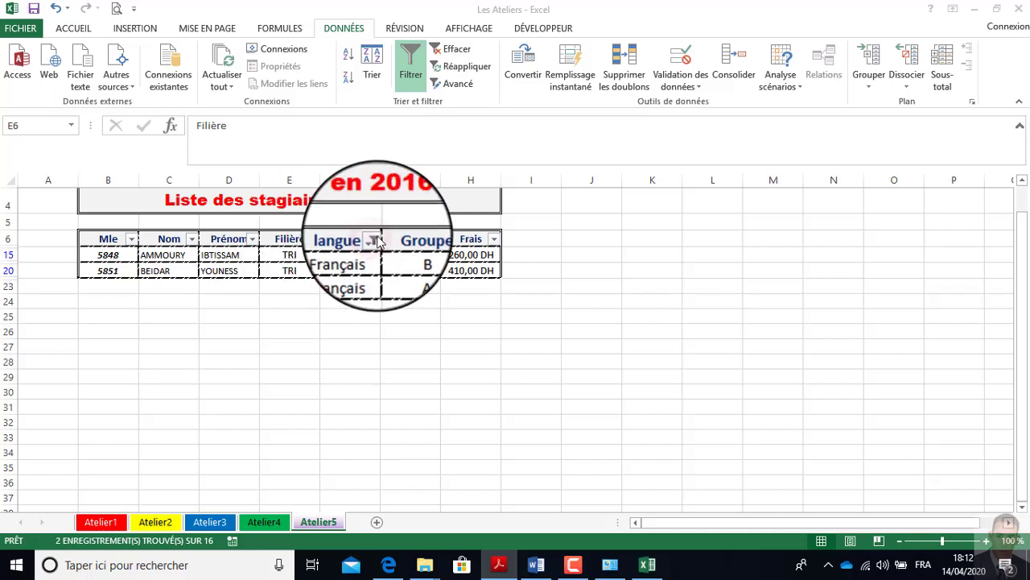
click(374, 240)
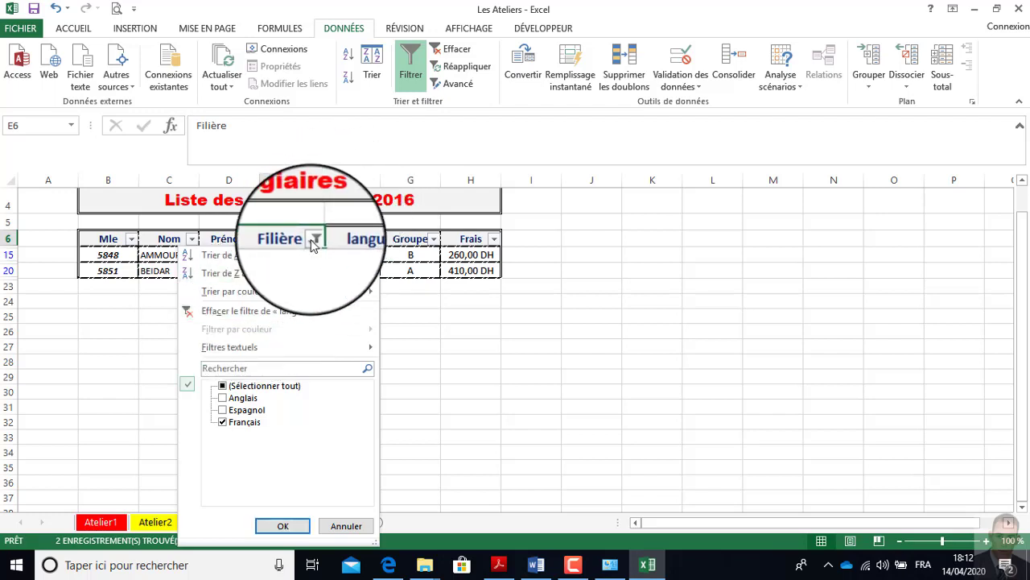
click(487, 98)
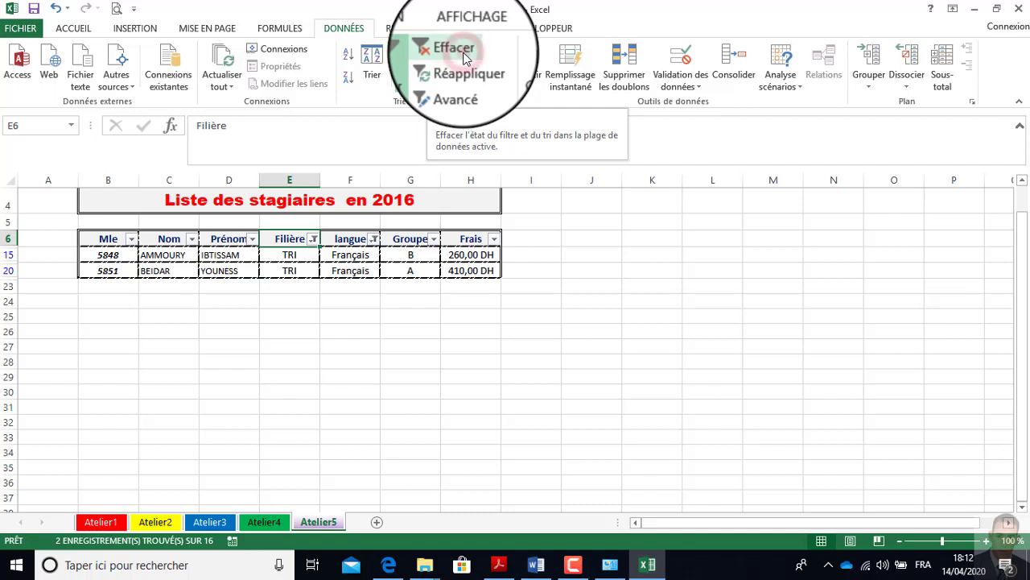
click(455, 50)
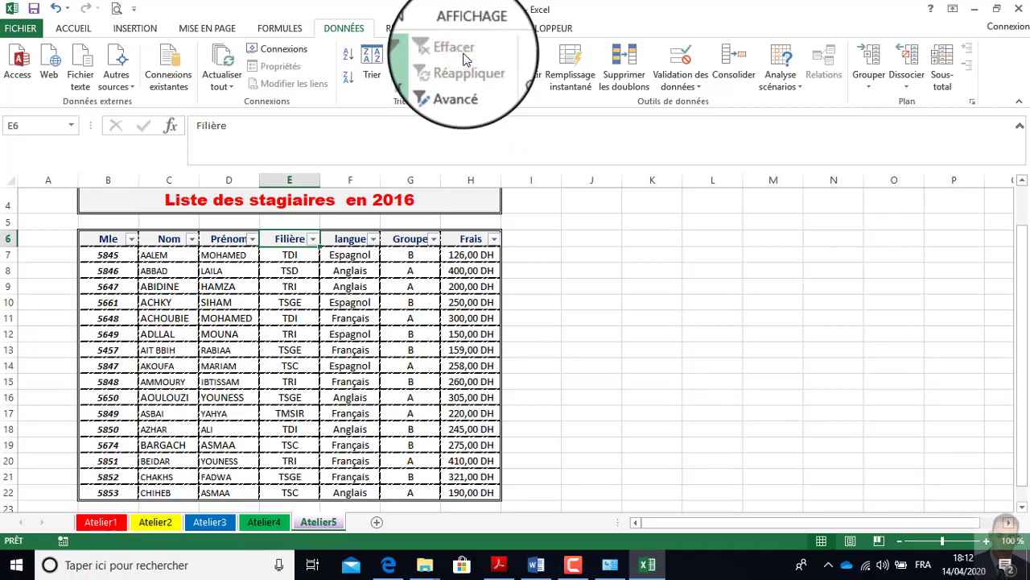
Review the name criteria in the PDF and open a custom text filter for the Nom column in Excel
click(498, 564)
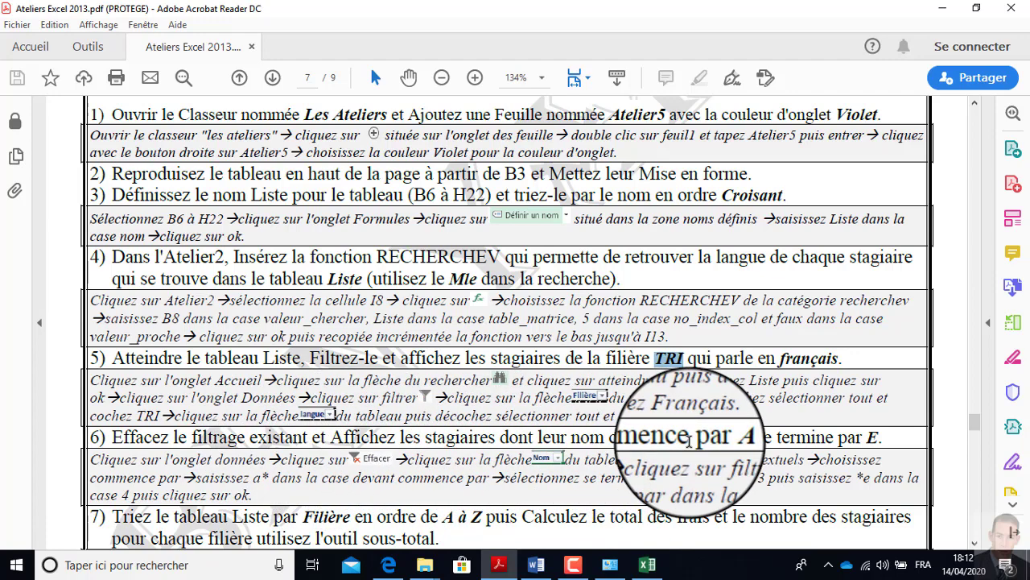
click(500, 567)
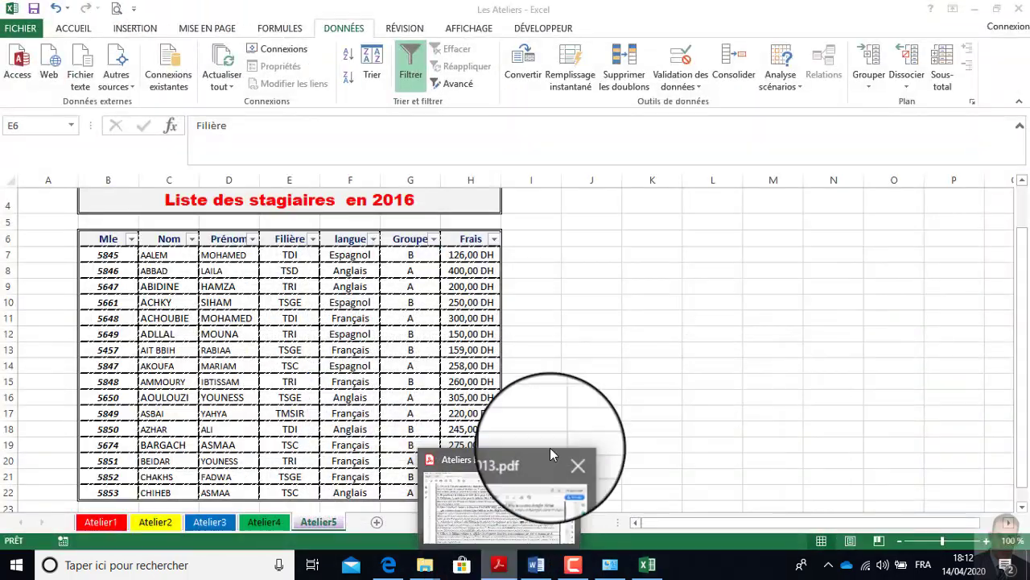
click(133, 241)
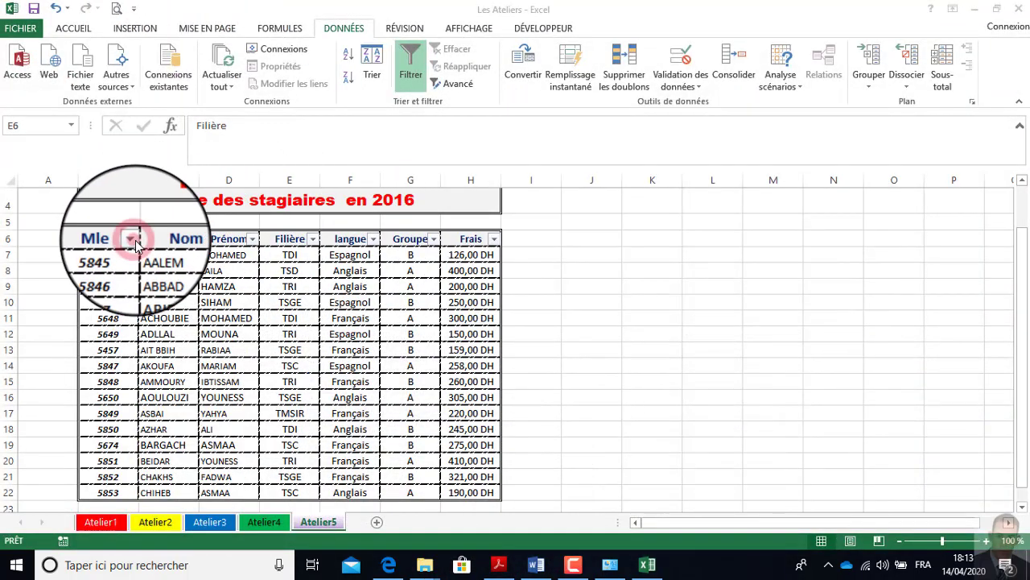
click(194, 241)
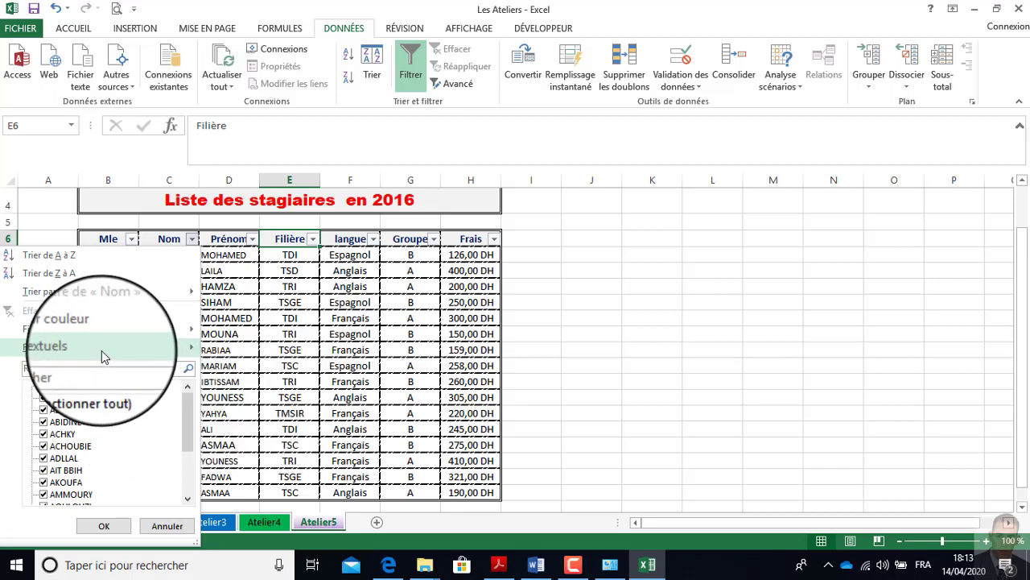
mouse_move(72, 349)
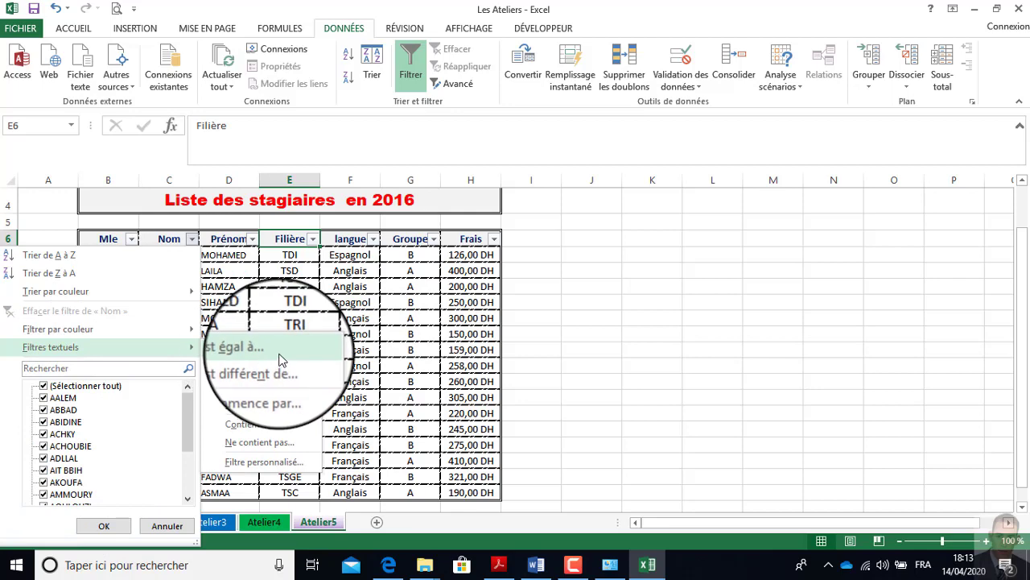
click(252, 465)
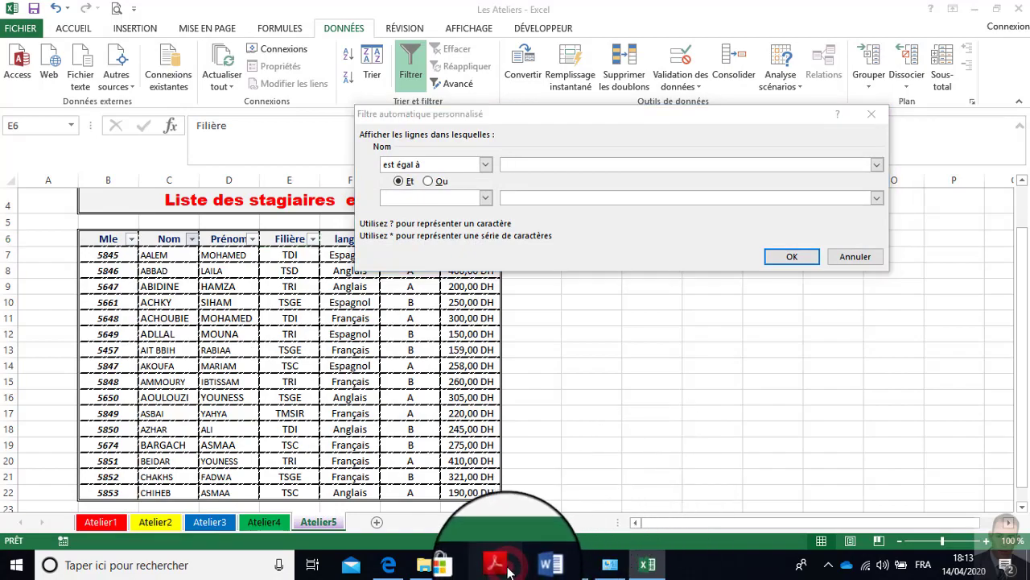
Check the start and end letters required for the trainee names in exercise 6 of the PDF, then return to Excel
click(505, 567)
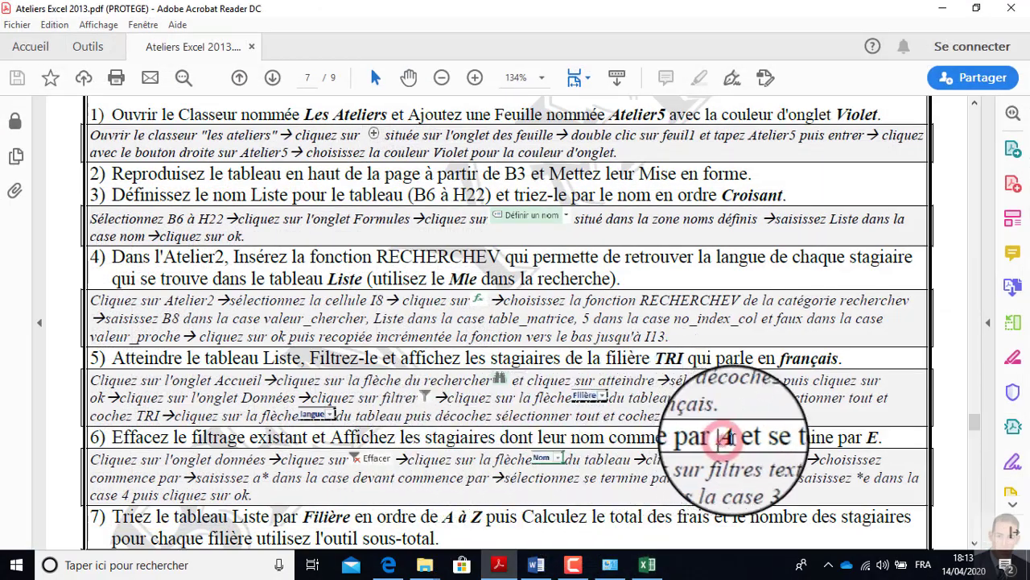
drag(722, 438, 735, 437)
drag(865, 437, 881, 436)
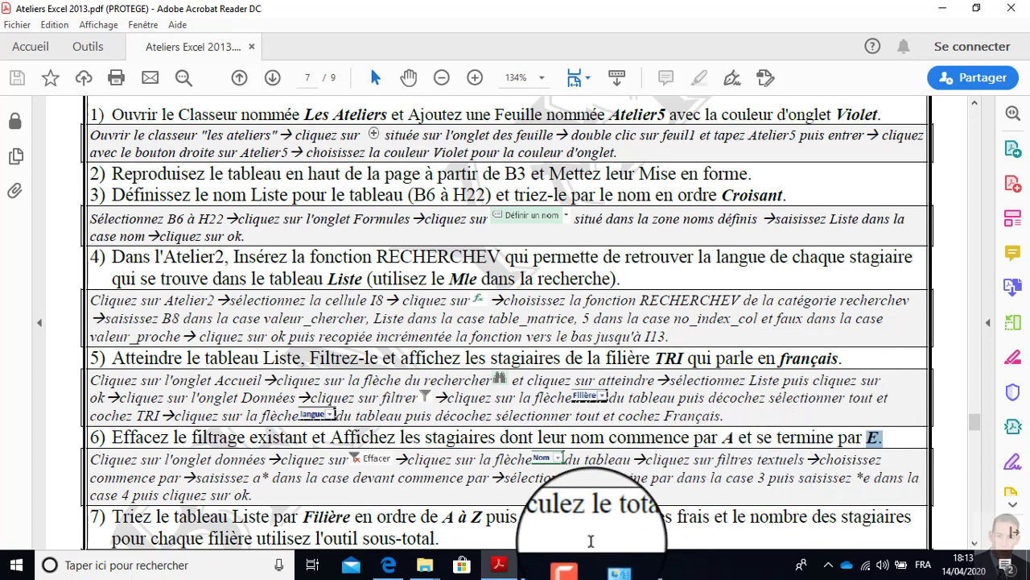
click(499, 567)
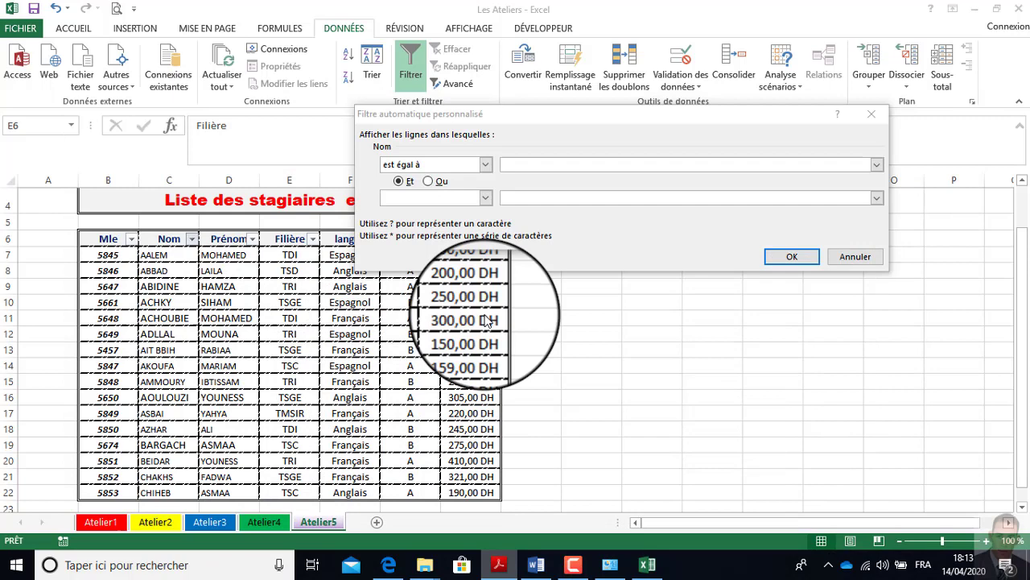
Set the first condition of the custom Nom filter to "commence par" A
click(486, 165)
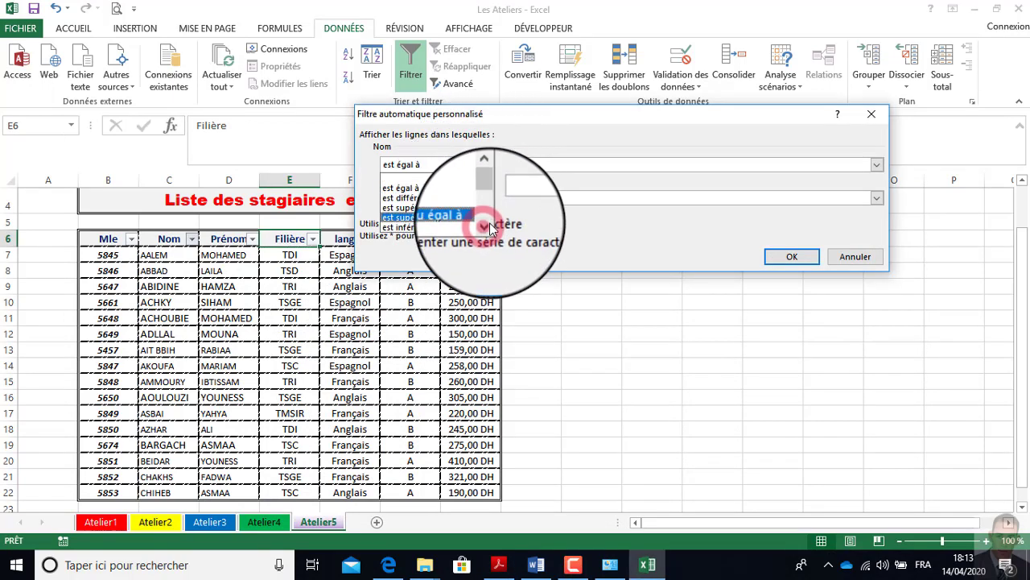
click(486, 228)
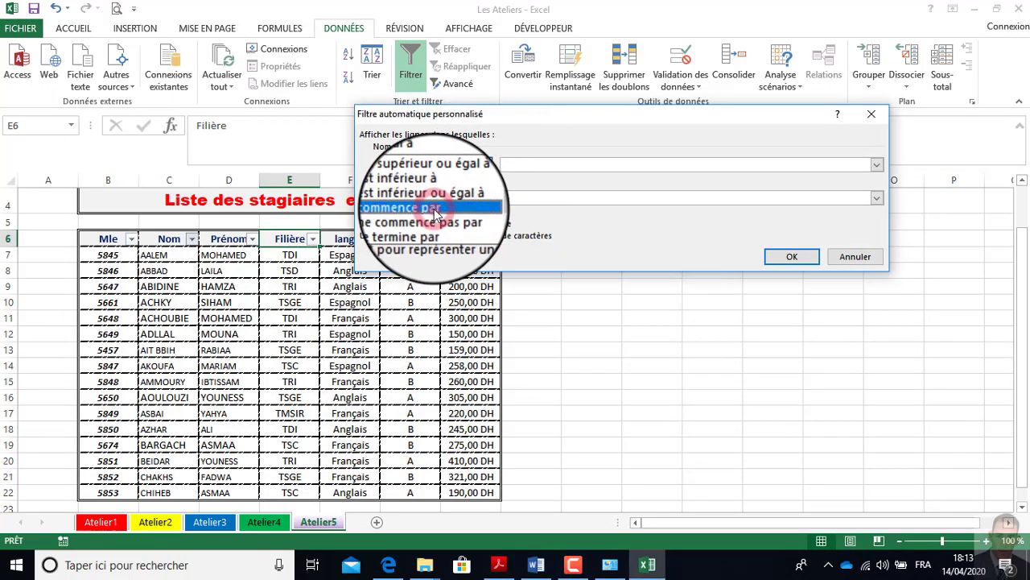
click(451, 206)
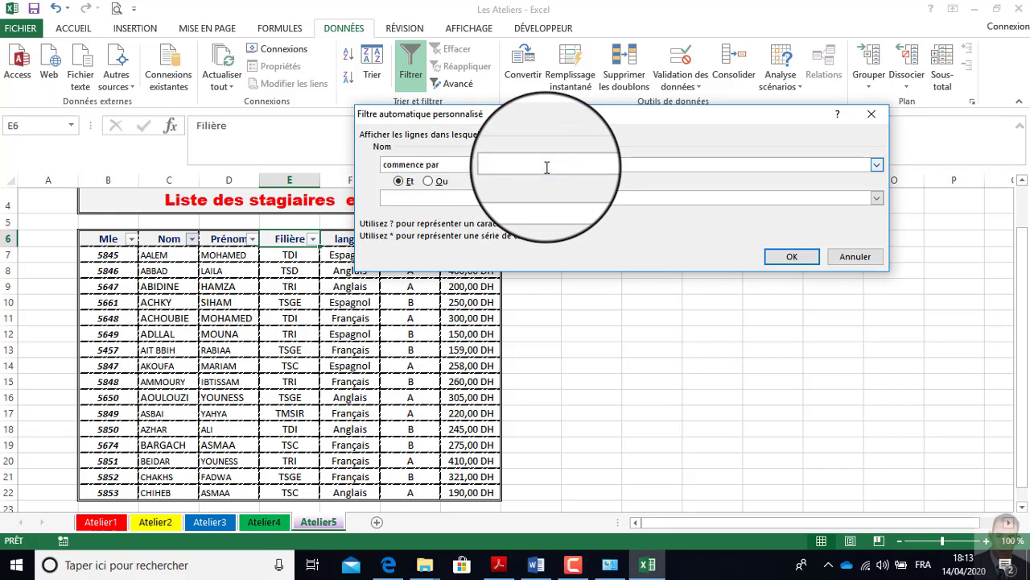
click(547, 167)
text(A)
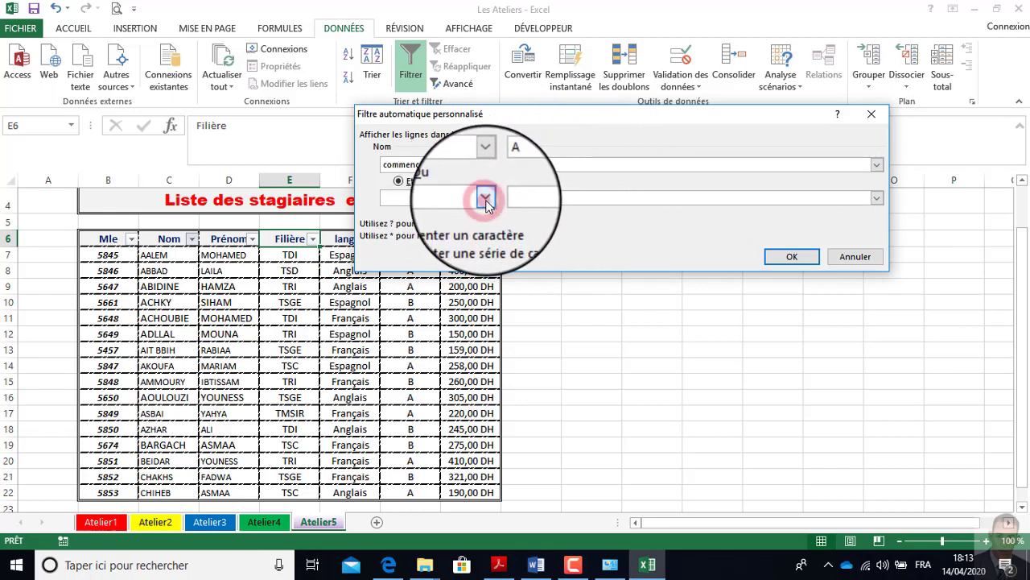
Add the second Nom condition "se termine par" E, recheck exercise 6 in the PDF, and apply the custom filter in Excel
click(486, 260)
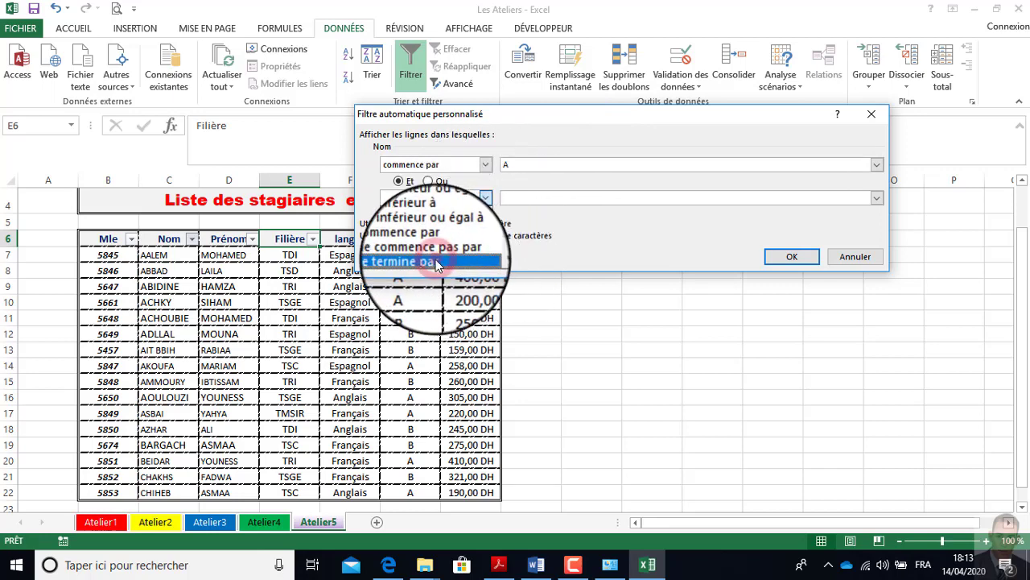
click(437, 264)
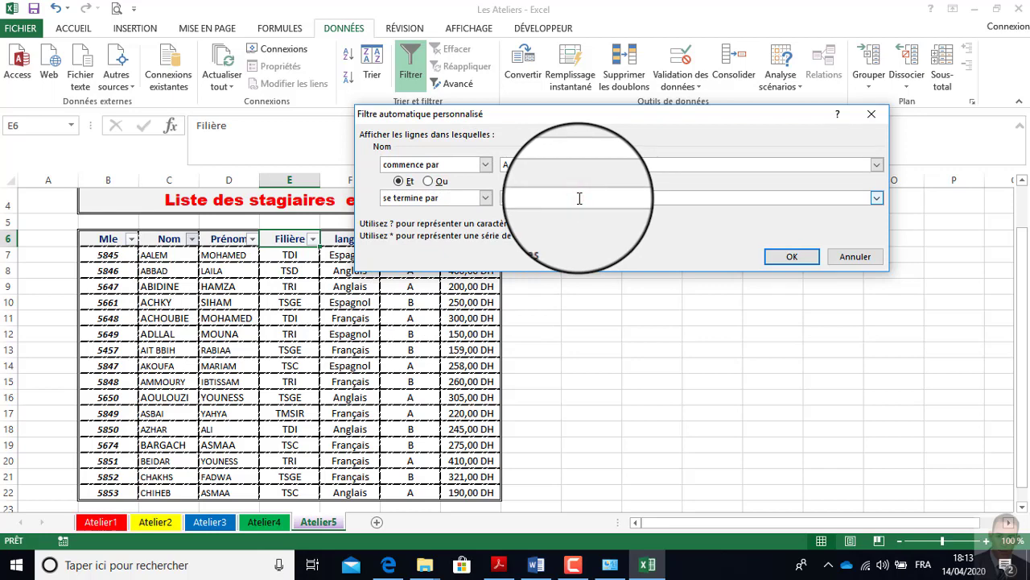
click(579, 198)
text(E)
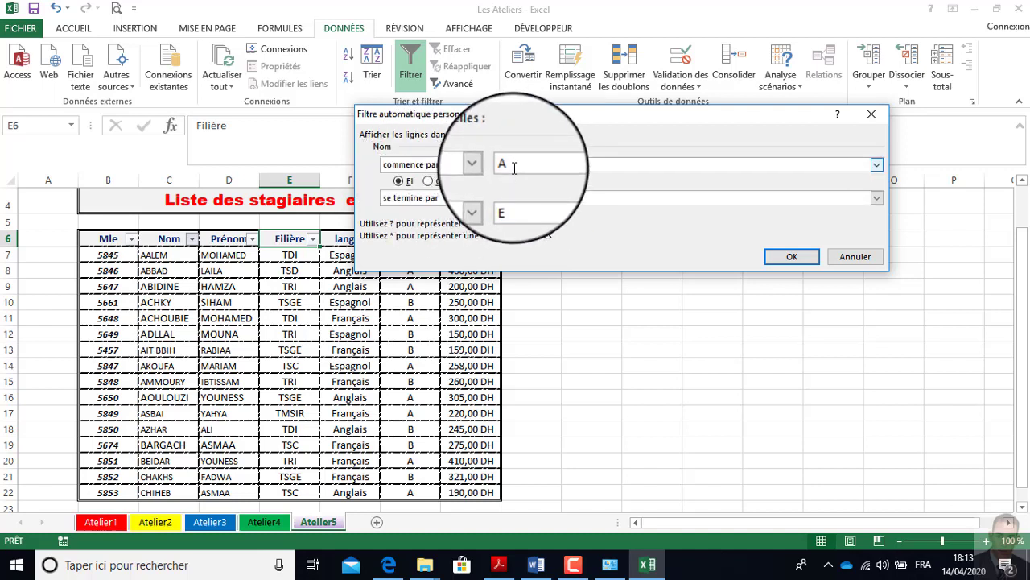
click(525, 198)
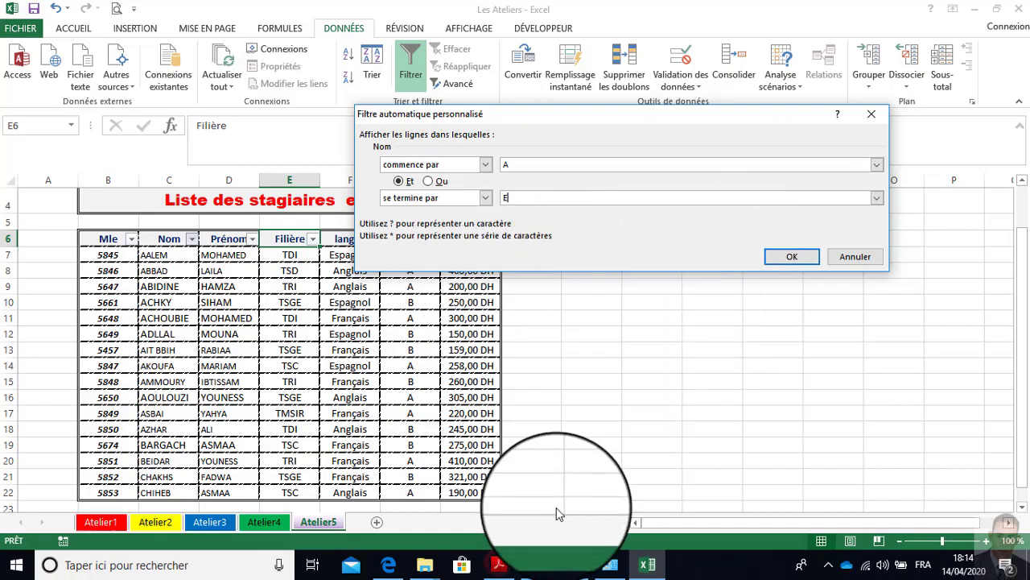
click(499, 566)
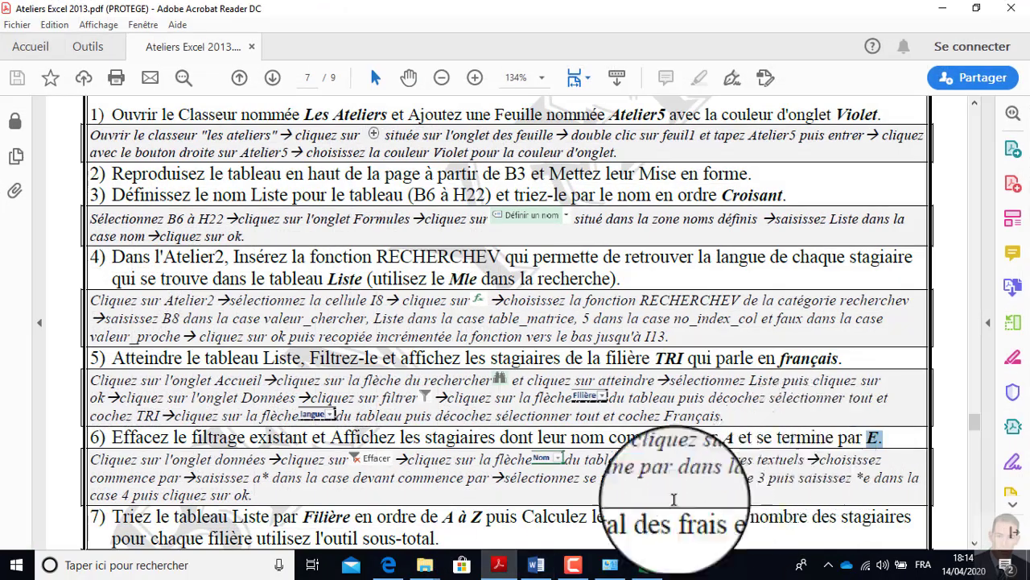
click(503, 566)
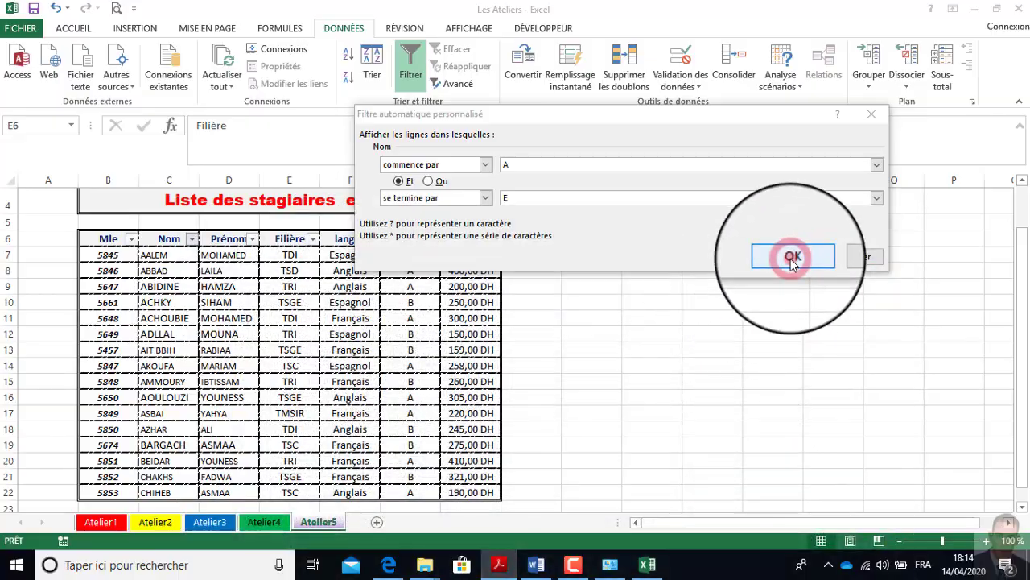
click(774, 259)
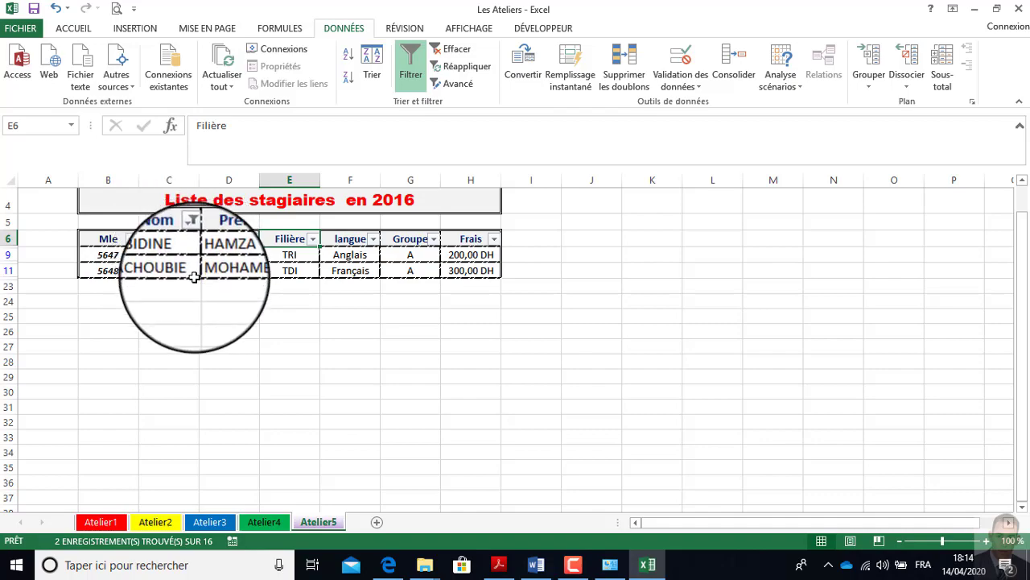
Consult exercise 7 in the PDF and clear the Nom filter from the trainee table in Excel
click(499, 565)
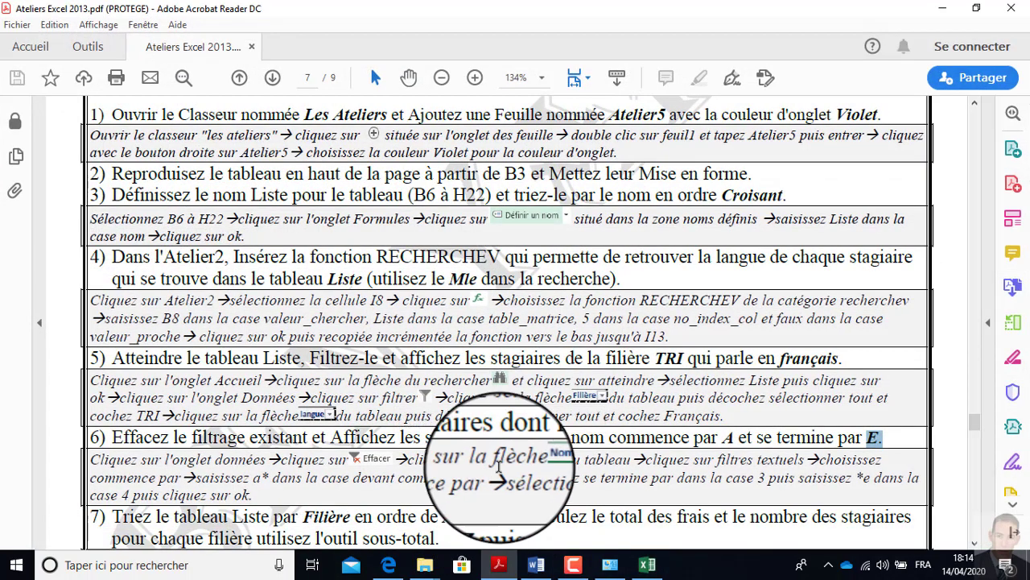
scroll(531, 370, down, 3)
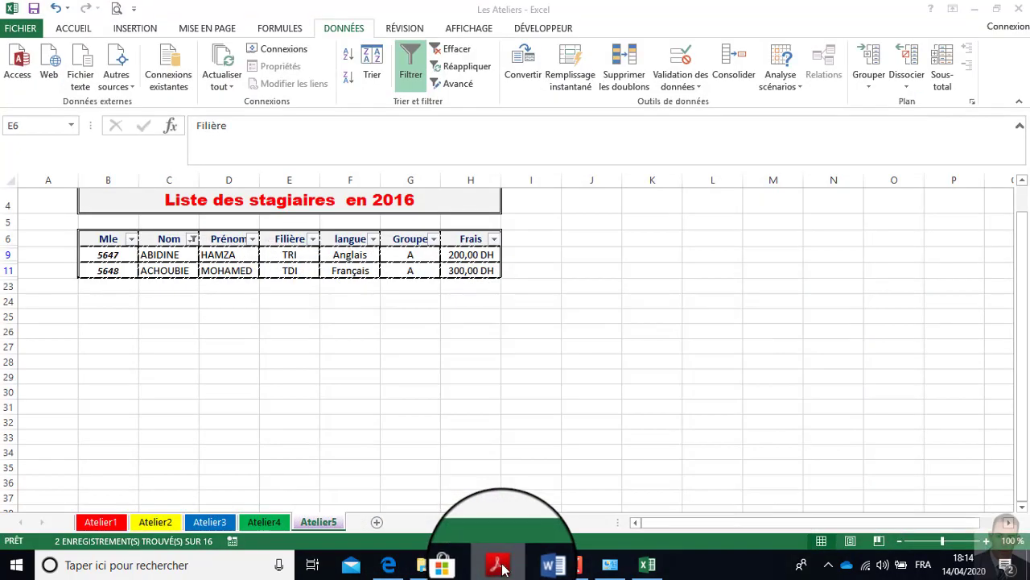
click(457, 49)
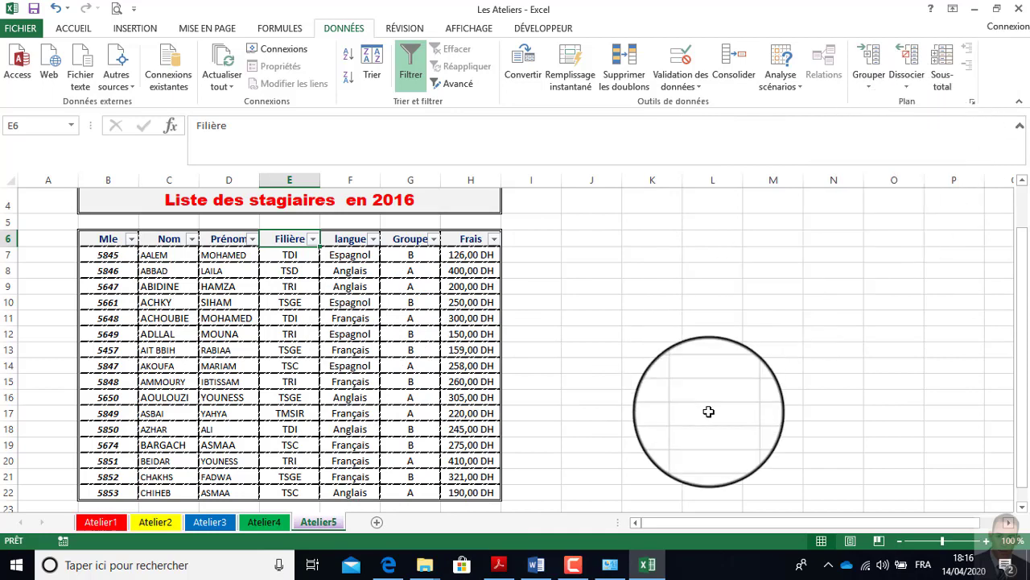
Check the sort column and order requested by exercise 7 in the PDF, then return to the Atelier5 sheet in Excel
click(350, 349)
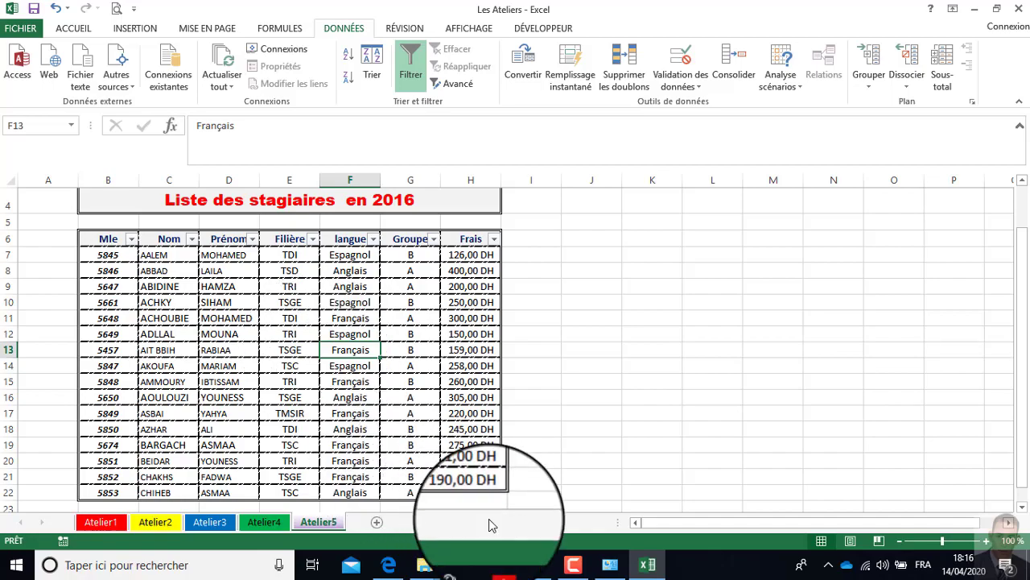
click(498, 565)
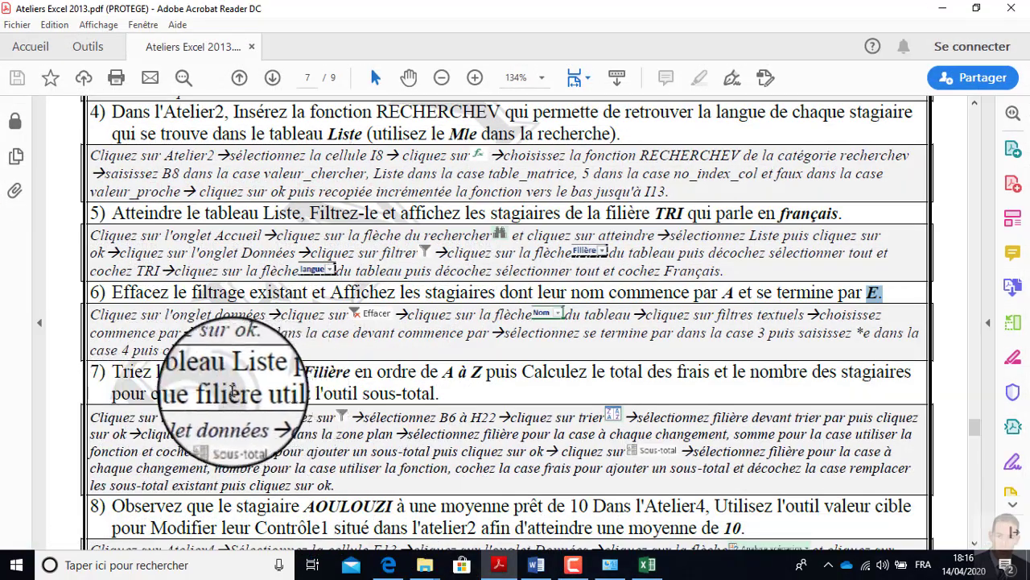
click(321, 372)
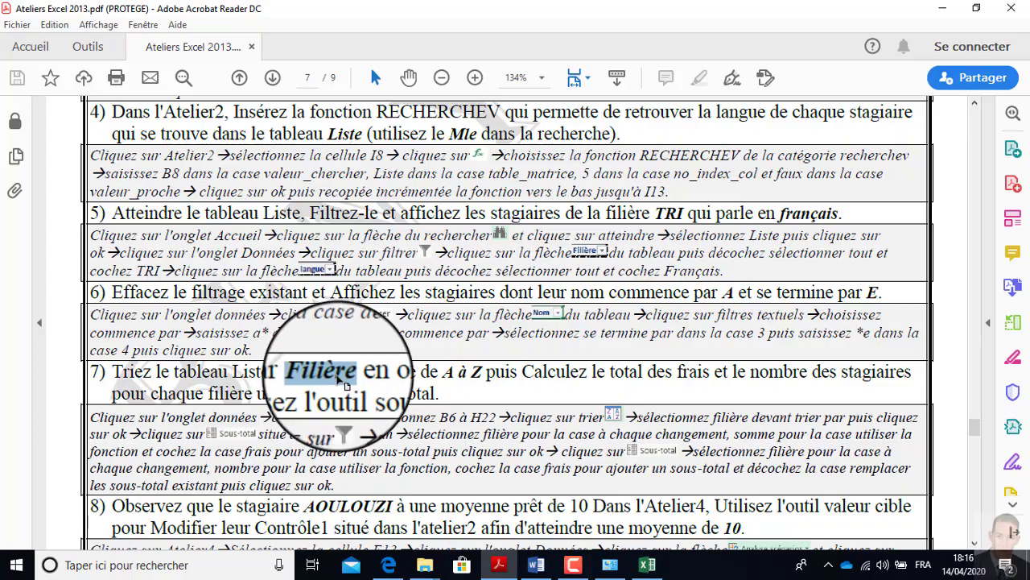
click(647, 564)
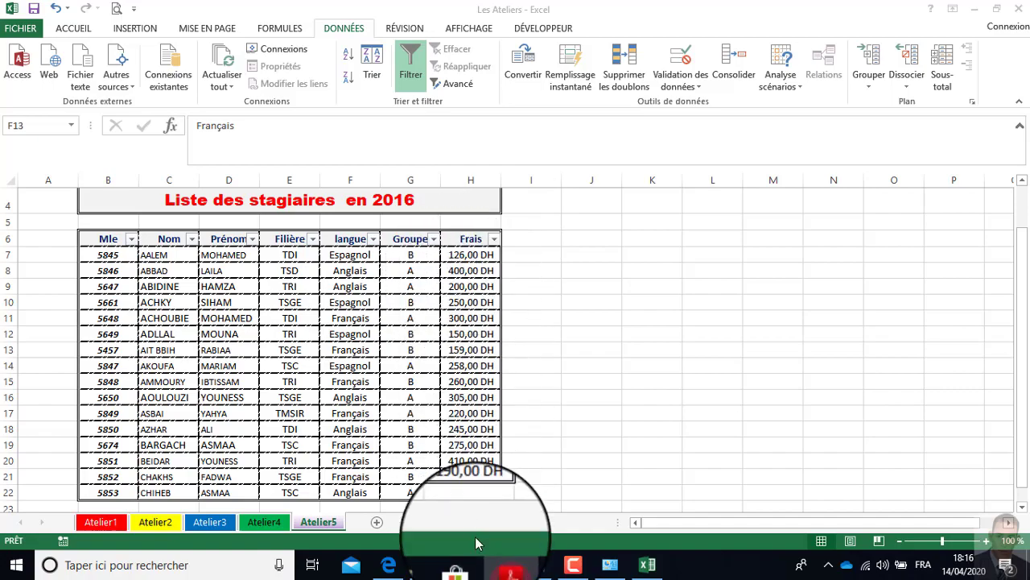
click(499, 565)
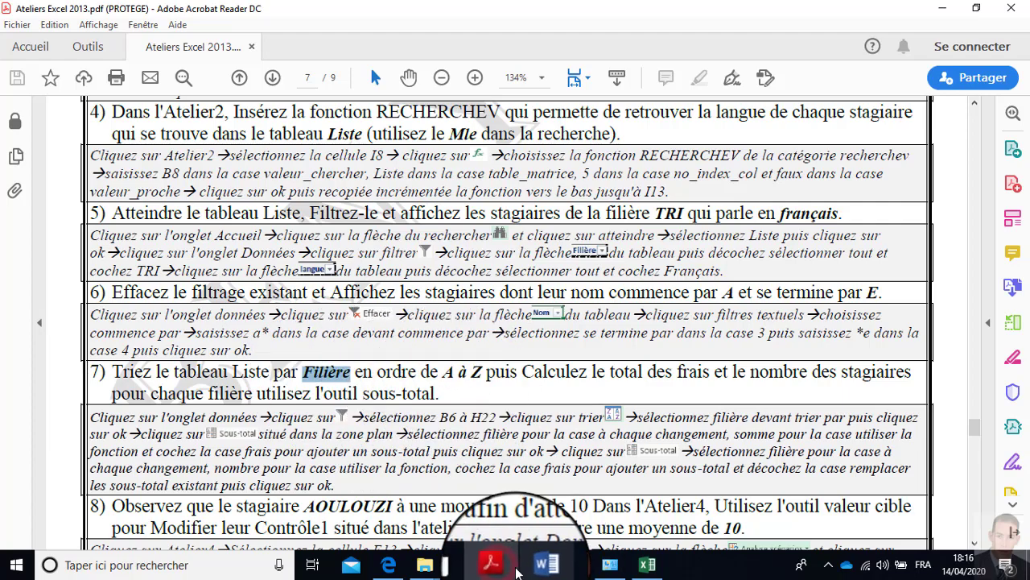
click(501, 564)
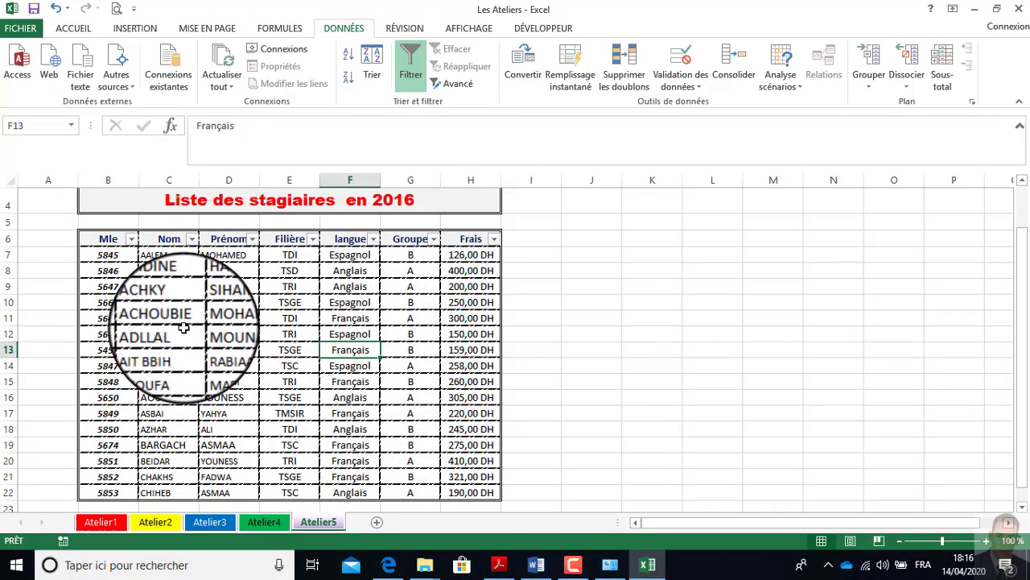
Sort the whole trainee table by the values in the Filière column from A to Z
key(ctrl+a)
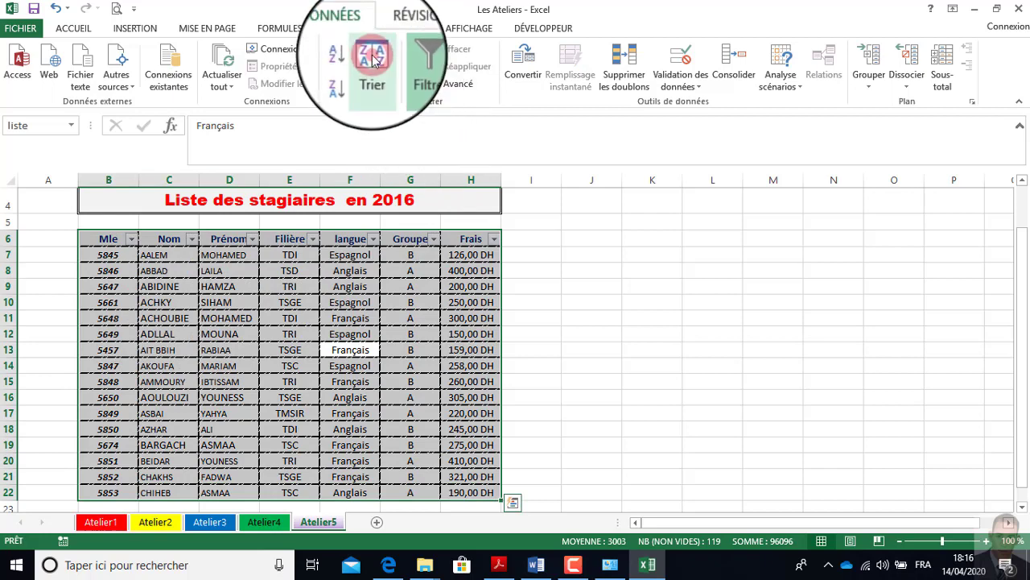
click(371, 65)
click(519, 170)
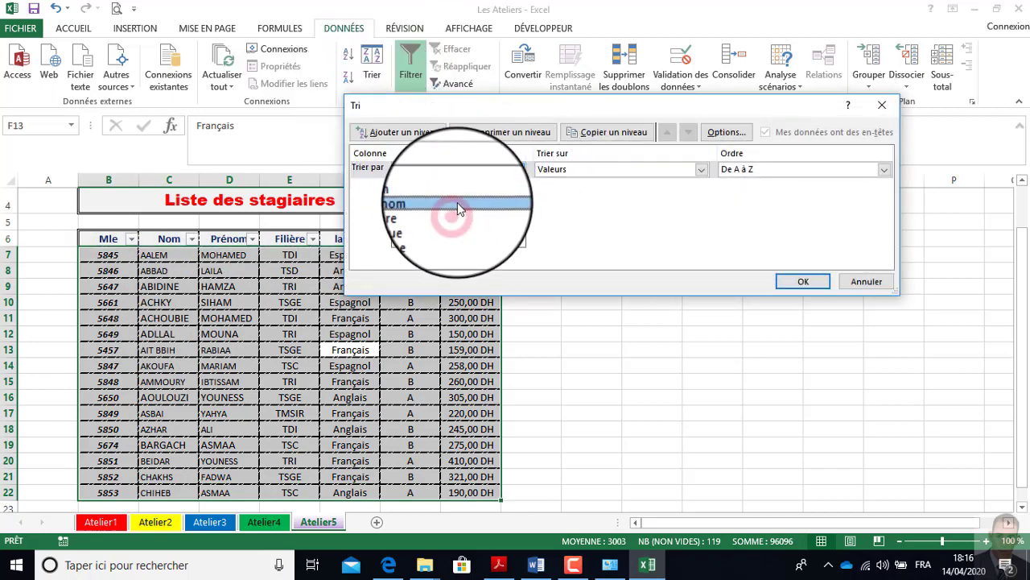
click(456, 213)
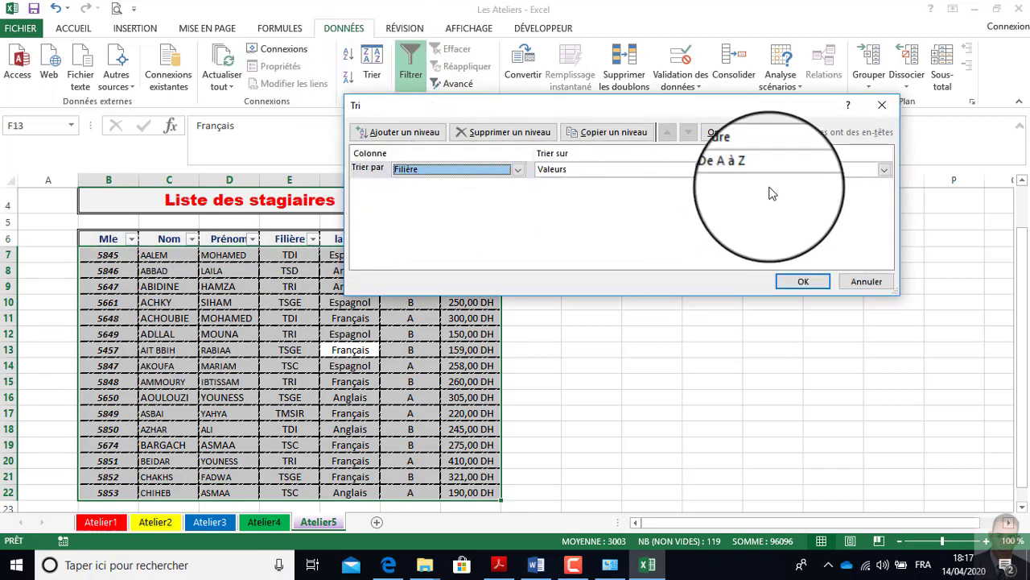
click(804, 281)
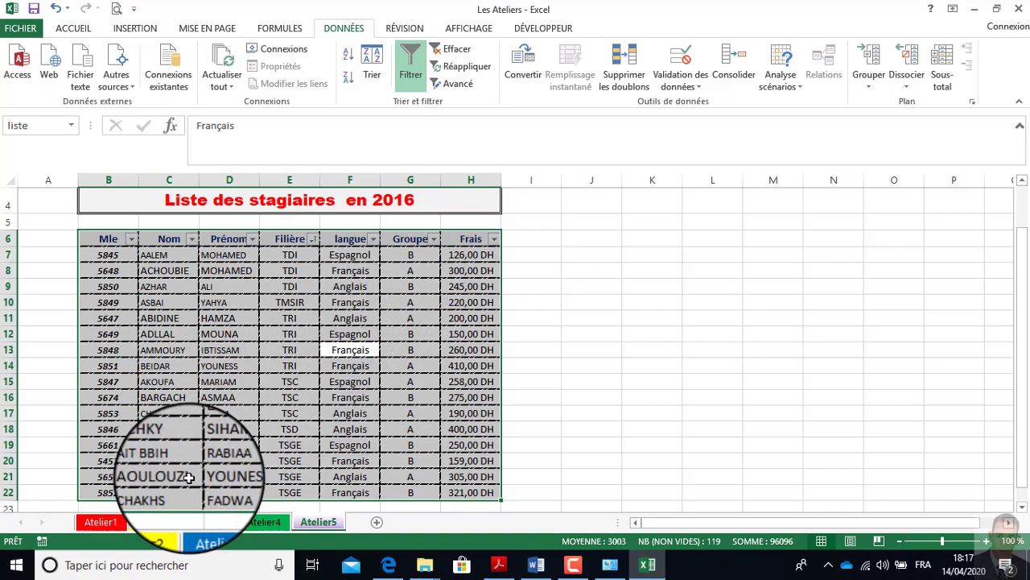
Read the subtotal instruction of exercise 7 in the PDF, then return to the sorted table in Excel
click(497, 565)
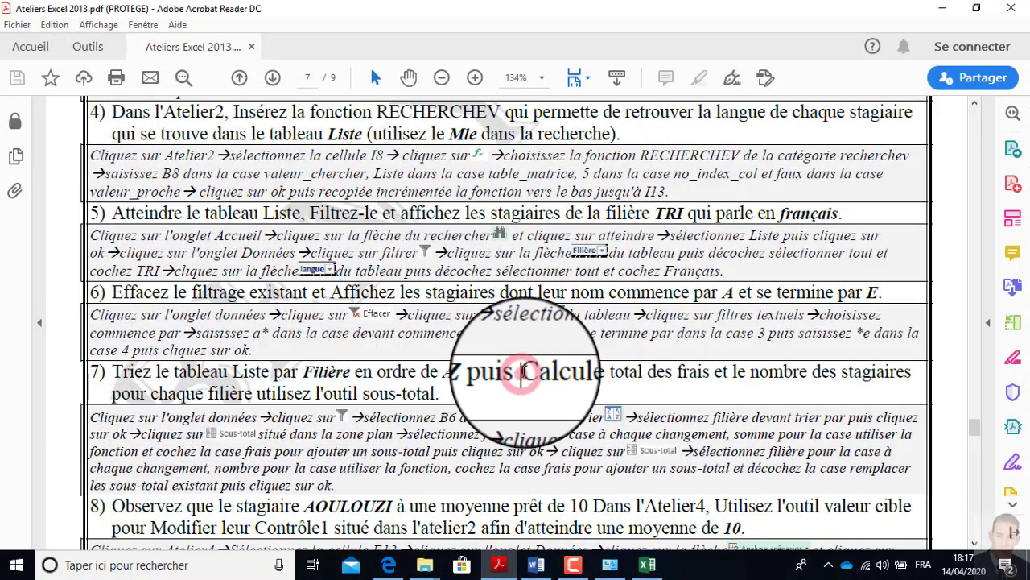
drag(522, 372, 680, 371)
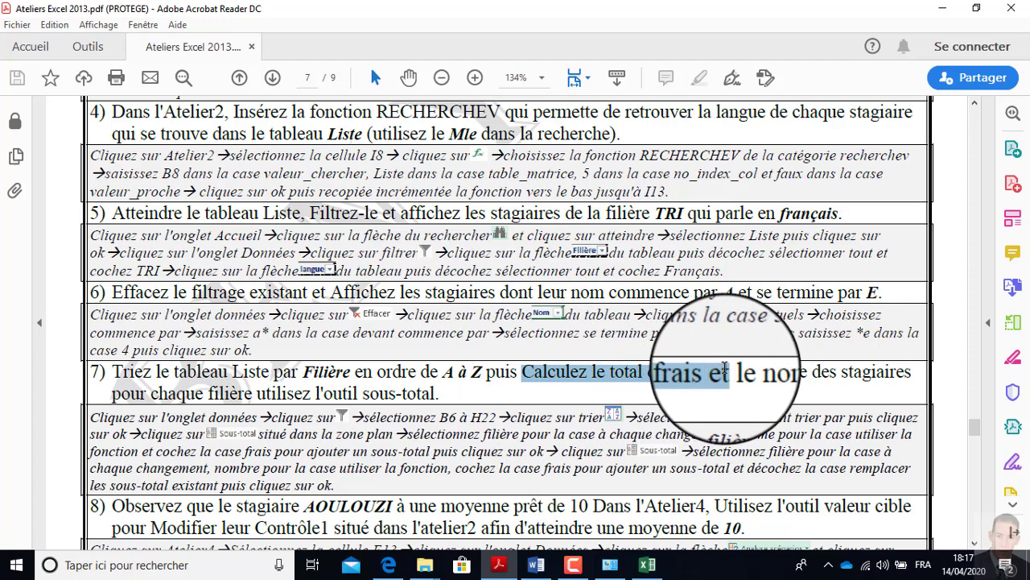
drag(725, 366, 425, 390)
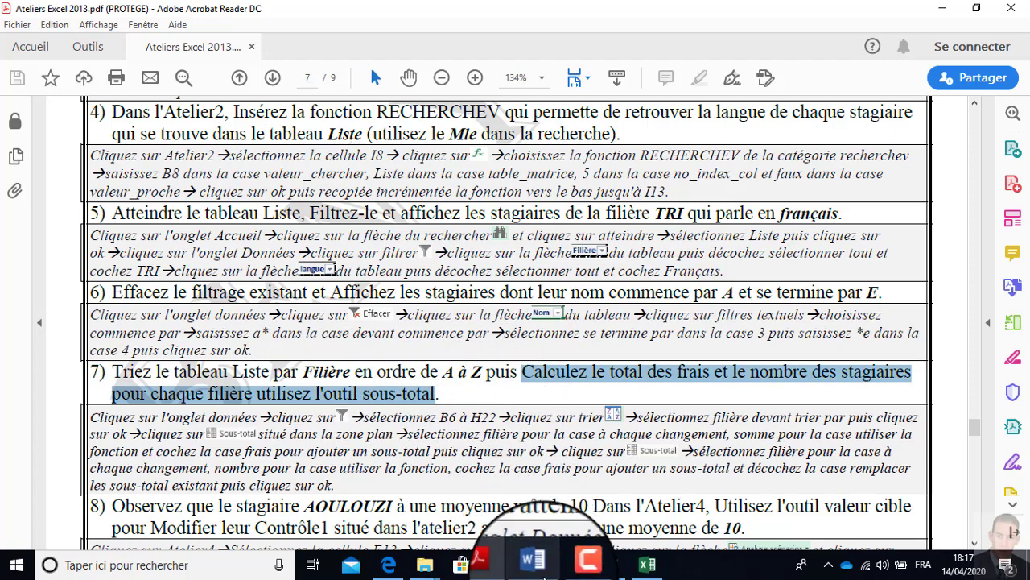
mouse_move(503, 573)
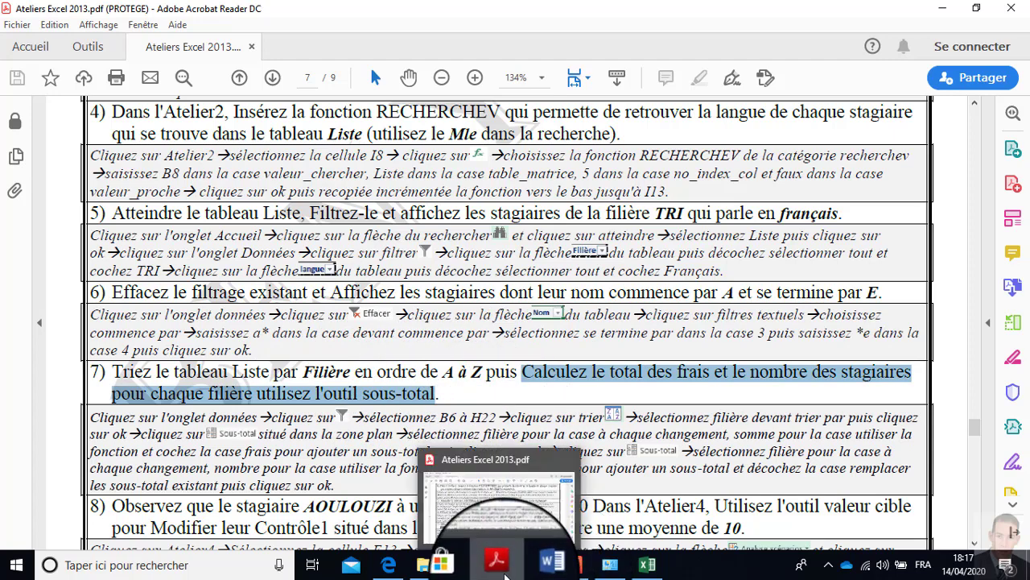
click(503, 573)
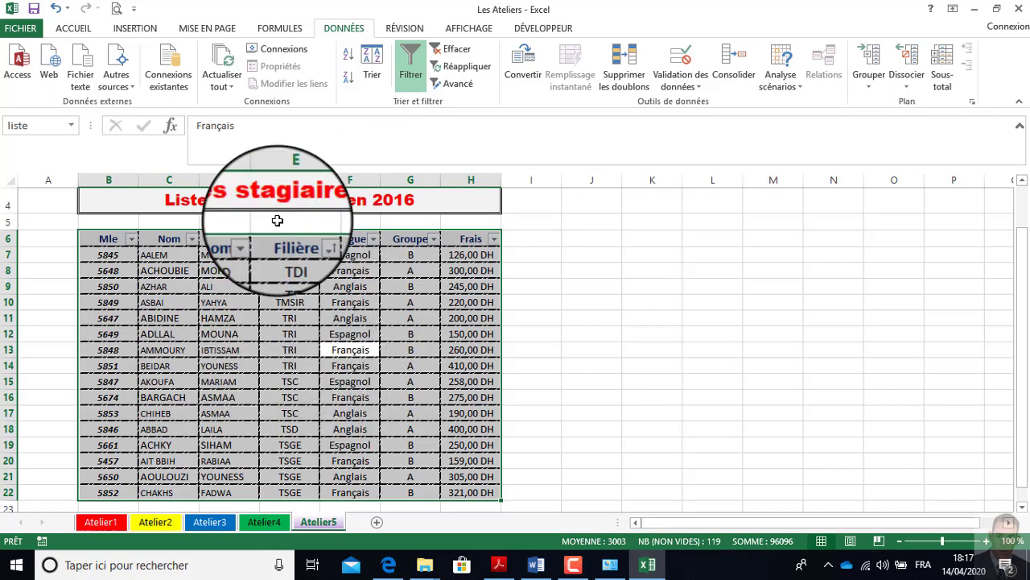
Subtotal the sorted trainee table at each change in Filière, applying the Somme function to the Frais column
click(948, 58)
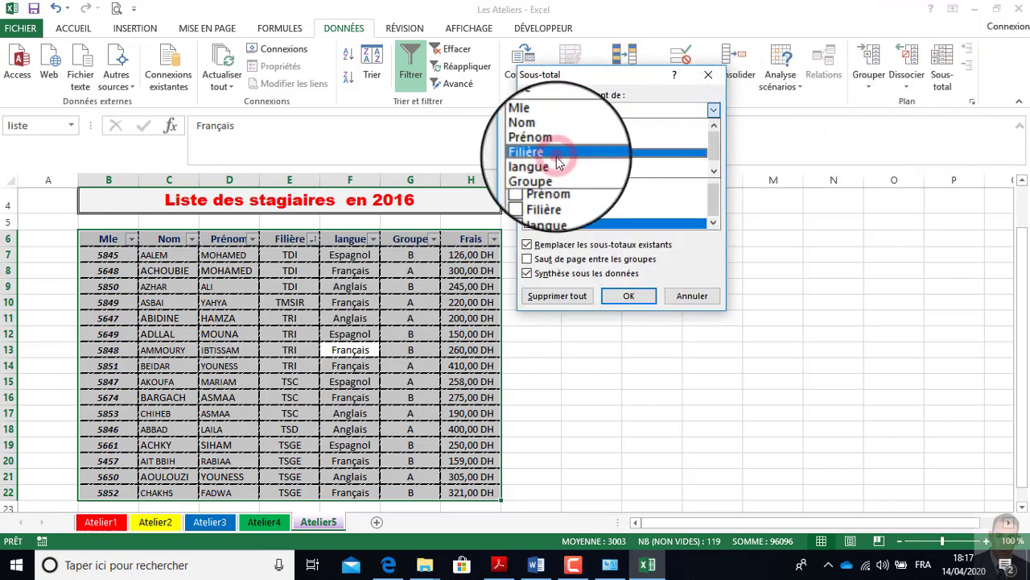
click(558, 153)
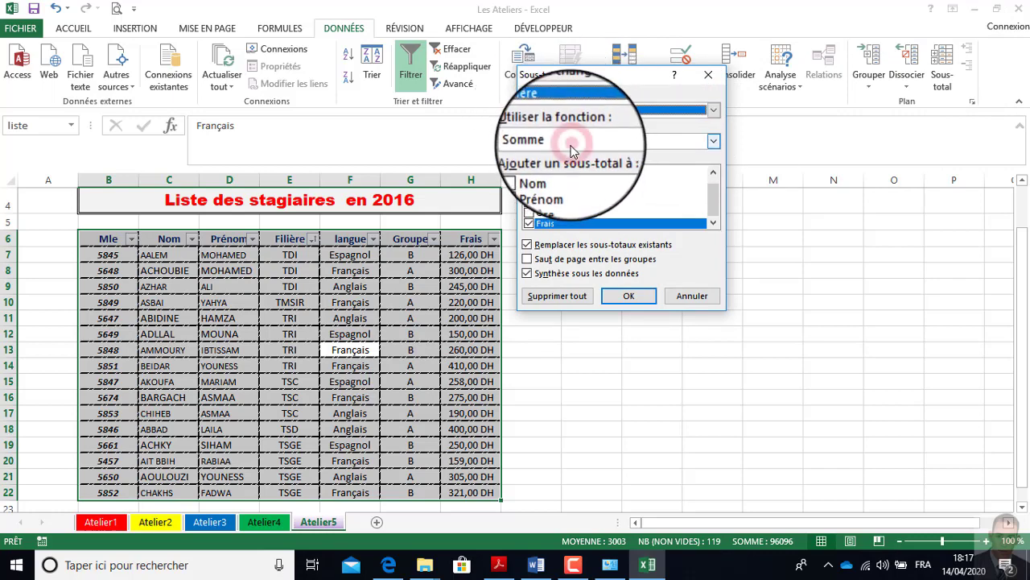
click(571, 146)
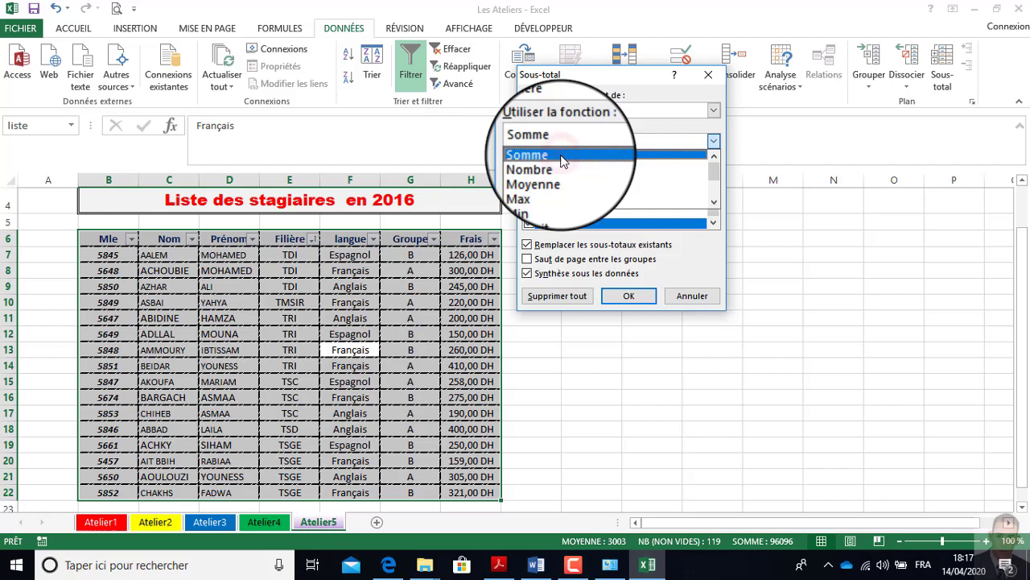
click(561, 158)
scroll(561, 209, down, 1)
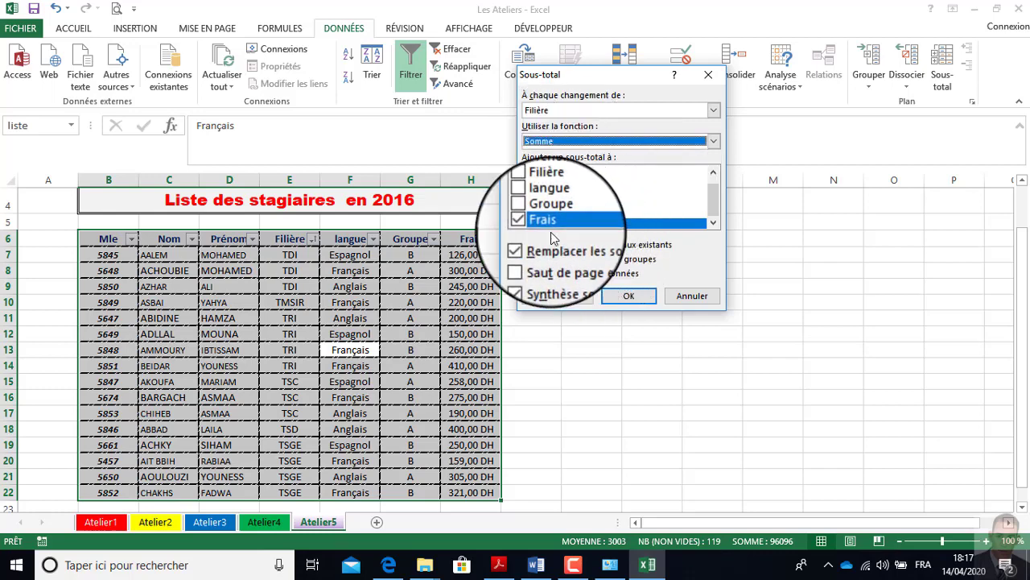
click(636, 297)
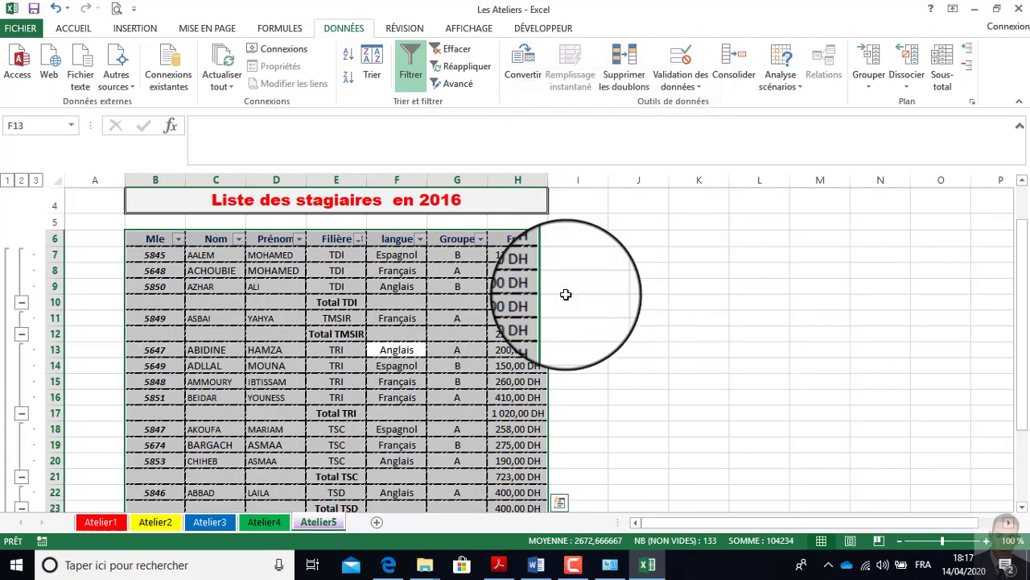
scroll(439, 274, down, 2)
scroll(419, 266, up, 1)
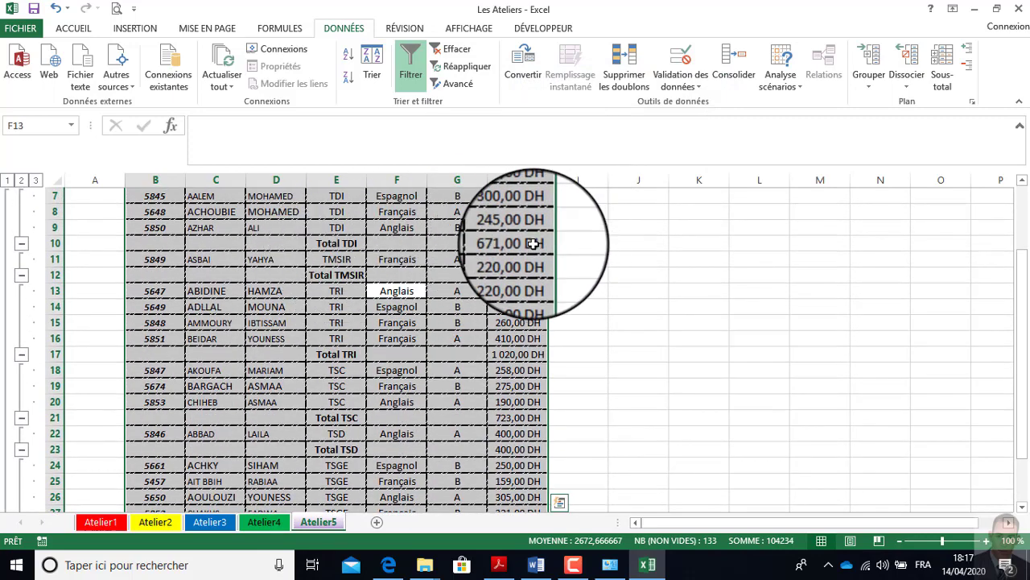
scroll(437, 366, down, 2)
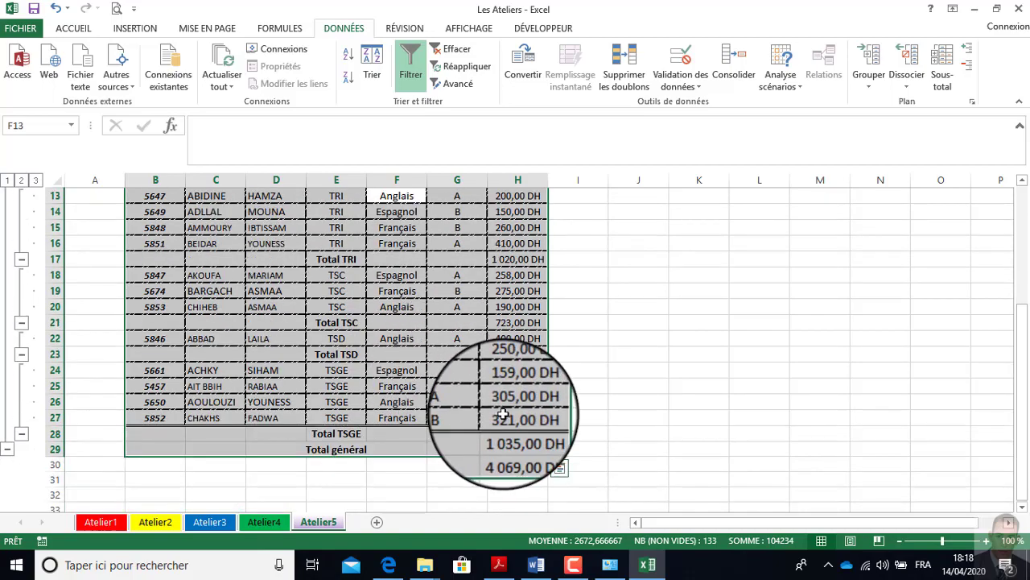
Check in the exercise PDF what else exercise 7 asks to calculate per Filière, then return to Excel
click(499, 564)
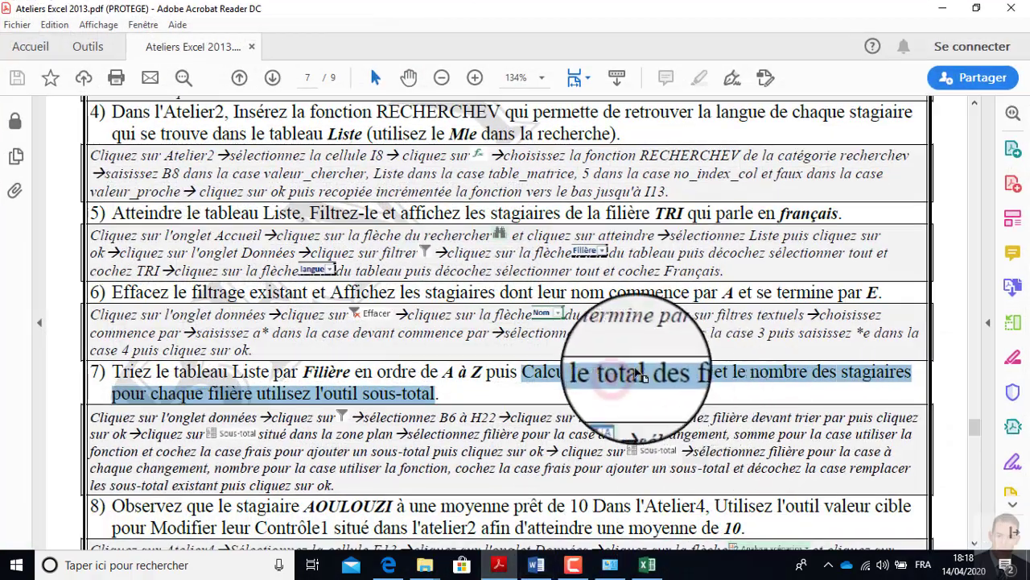
click(767, 376)
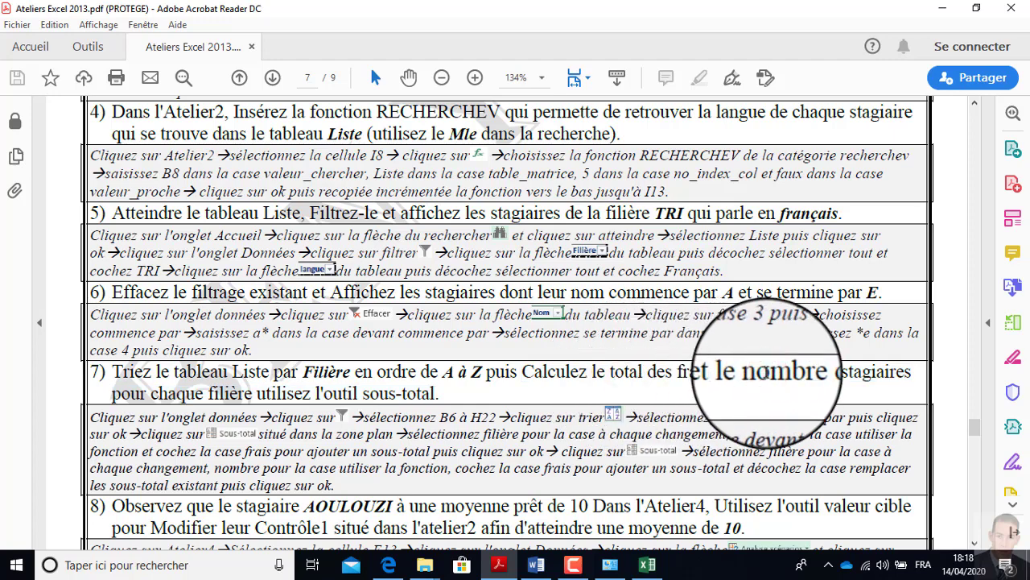
click(647, 564)
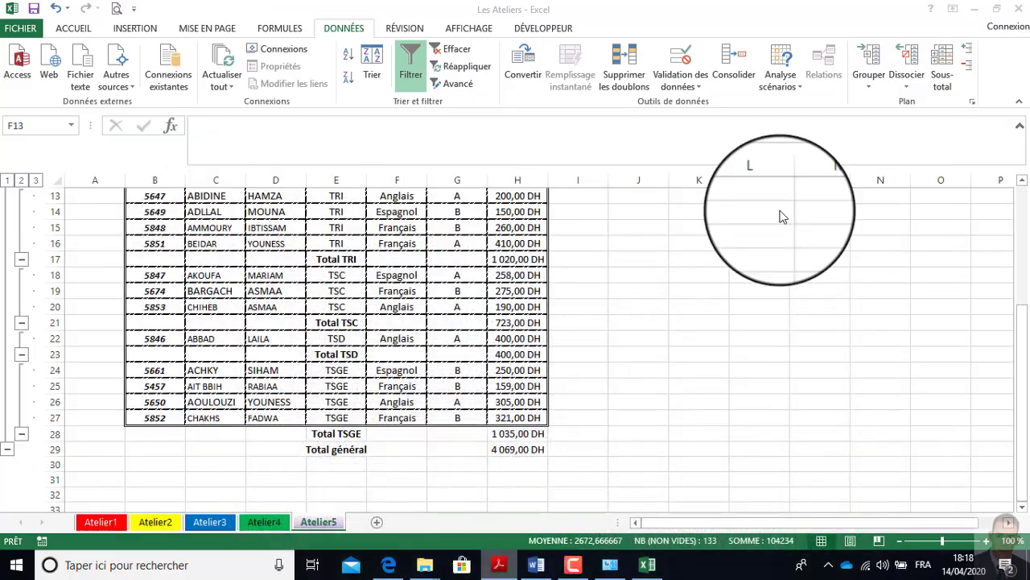
Replace the existing subtotals of the whole table with a Nombre subtotal on Frais at each change in Filière
key(ctrl+a)
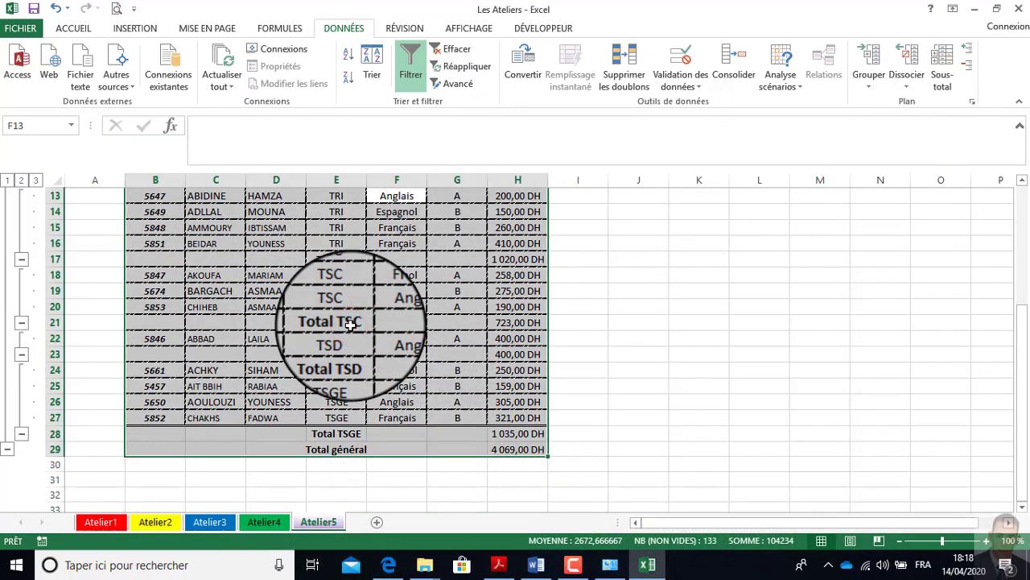
click(948, 64)
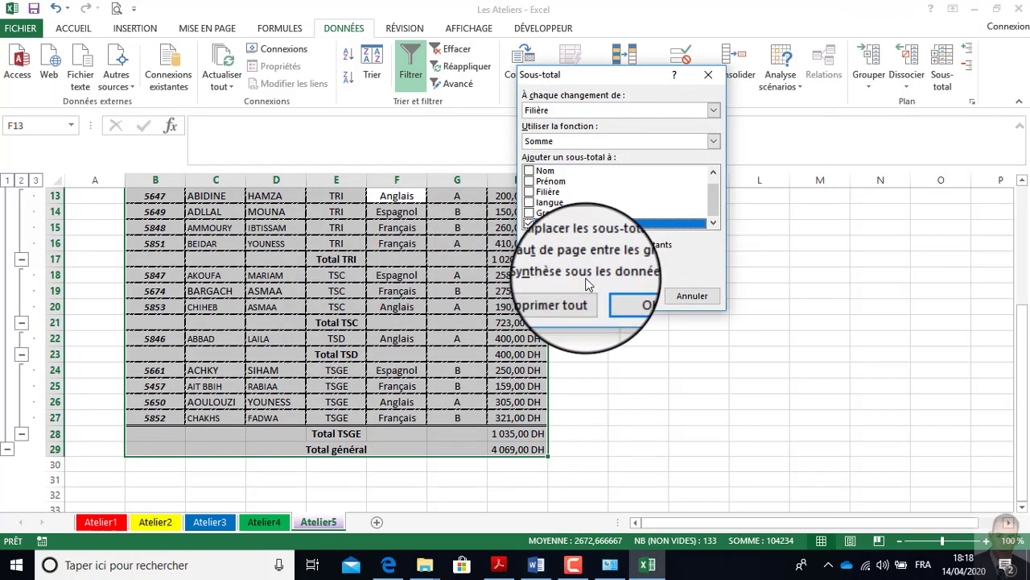
click(713, 111)
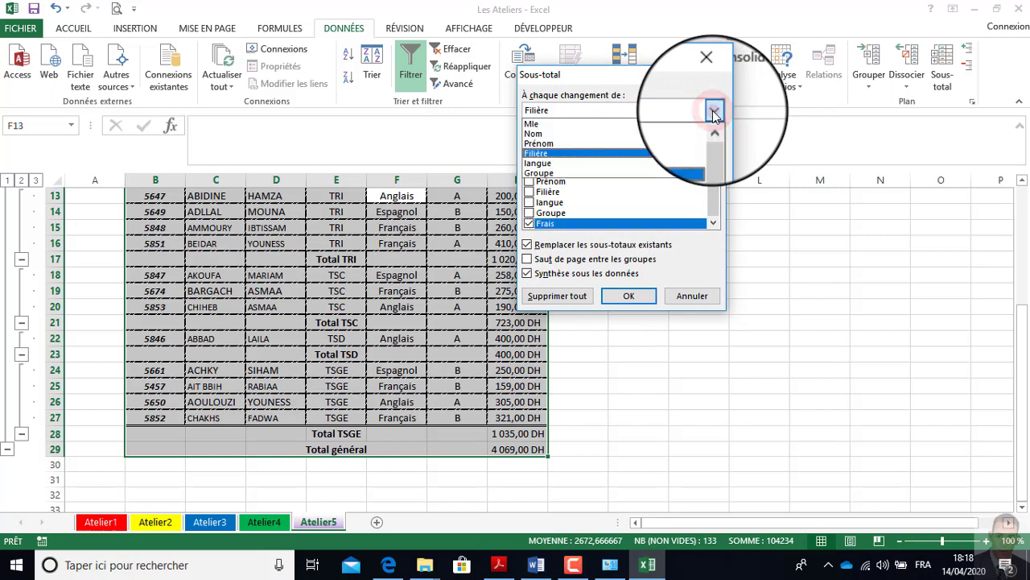
click(563, 152)
click(568, 143)
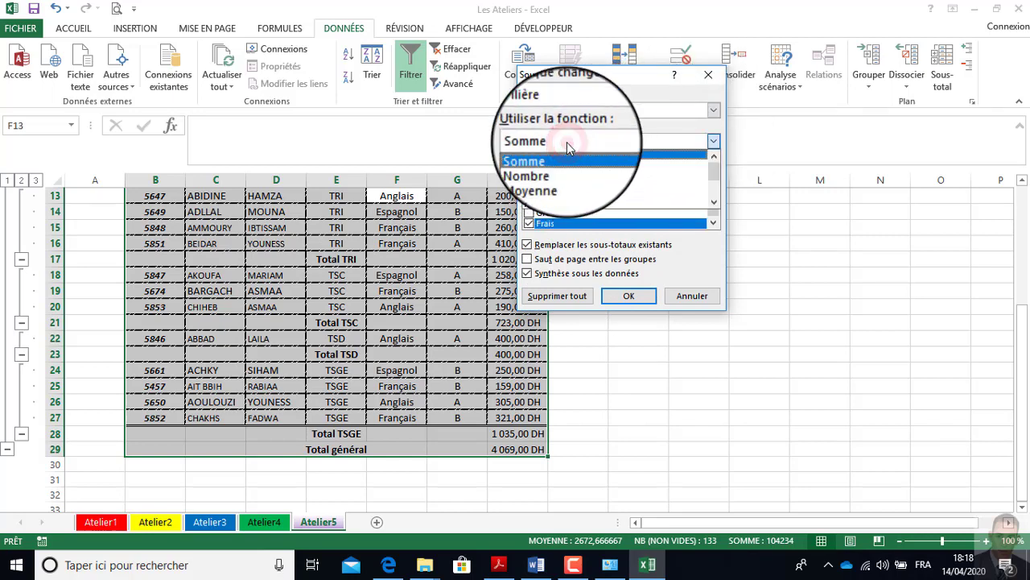
click(554, 164)
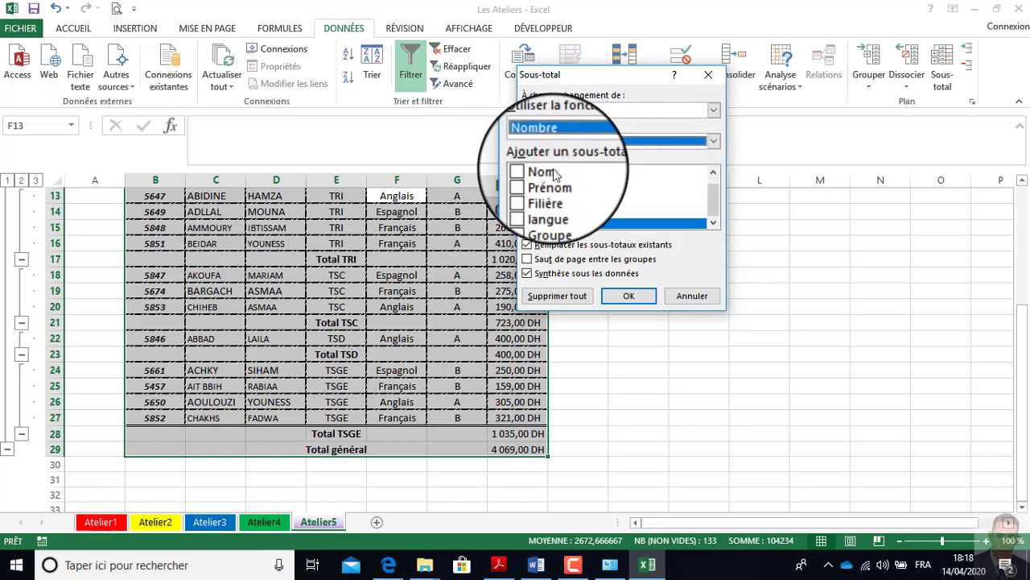
click(627, 296)
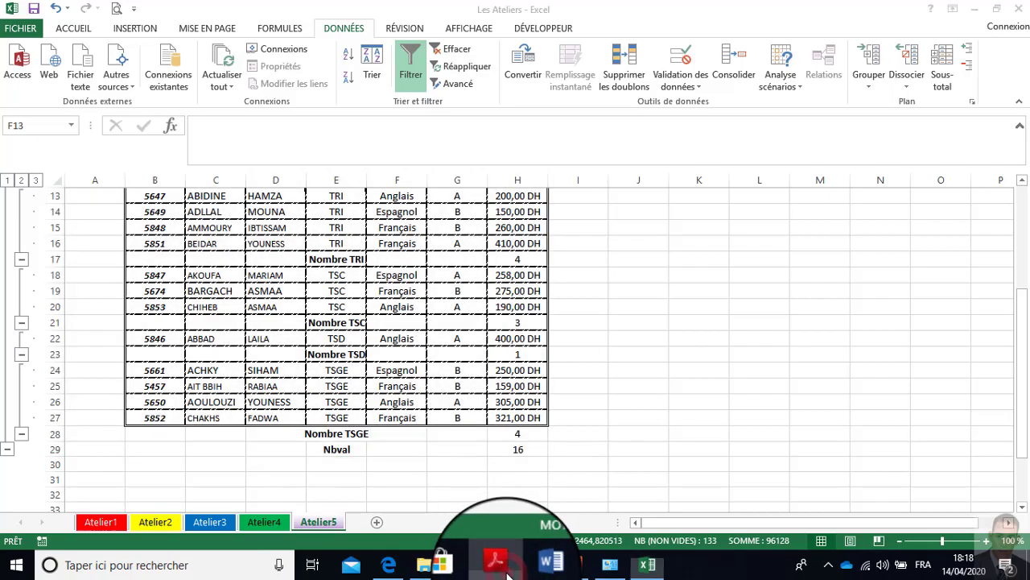
Recheck exercise 7 in the PDF, then add Somme subtotals on Frais per Filière in Excel without replacing the existing subtotals
click(495, 566)
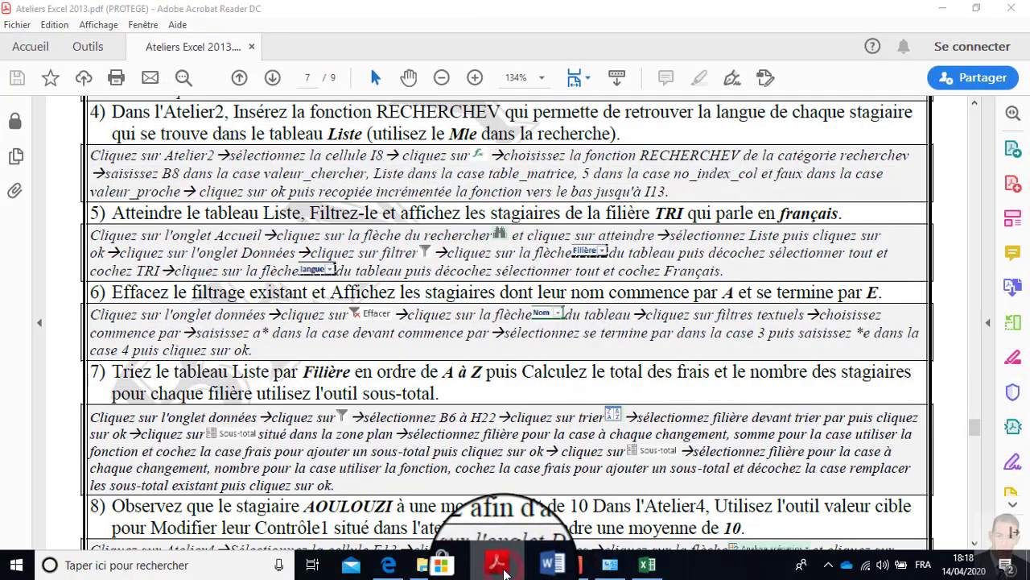
click(493, 564)
key(ctrl+a)
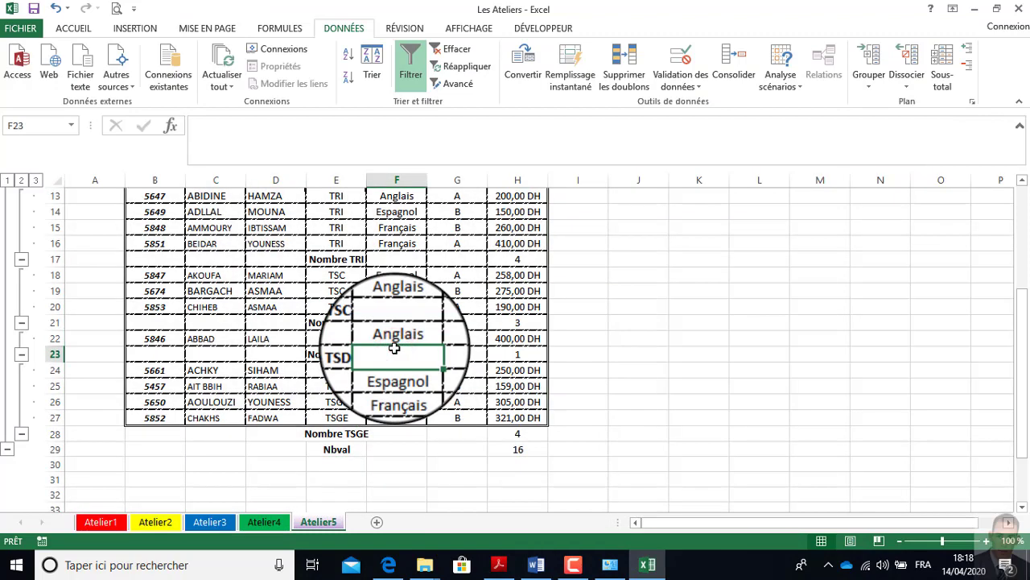
ctrl+click(393, 352)
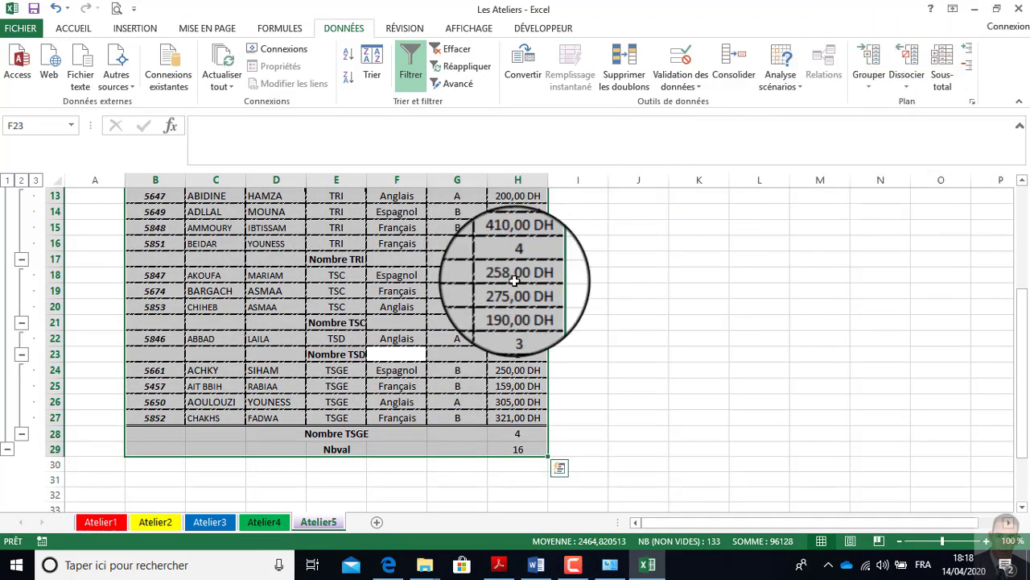
click(945, 66)
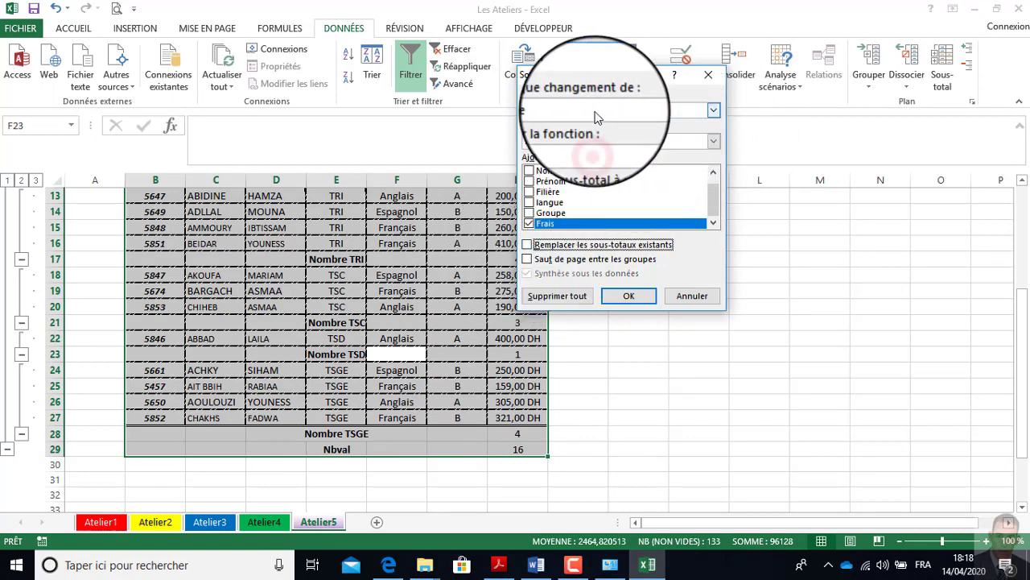
click(714, 141)
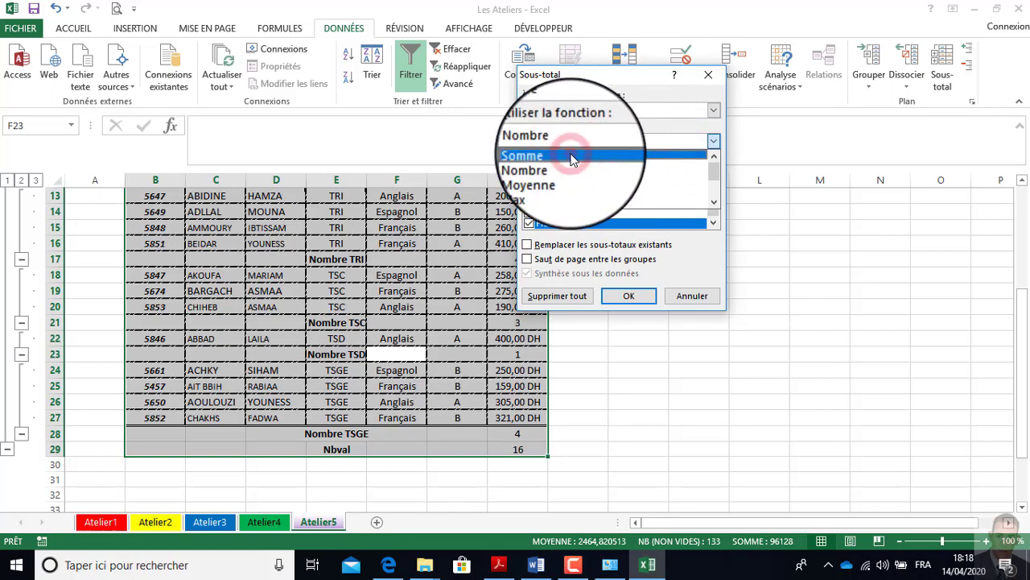
click(571, 156)
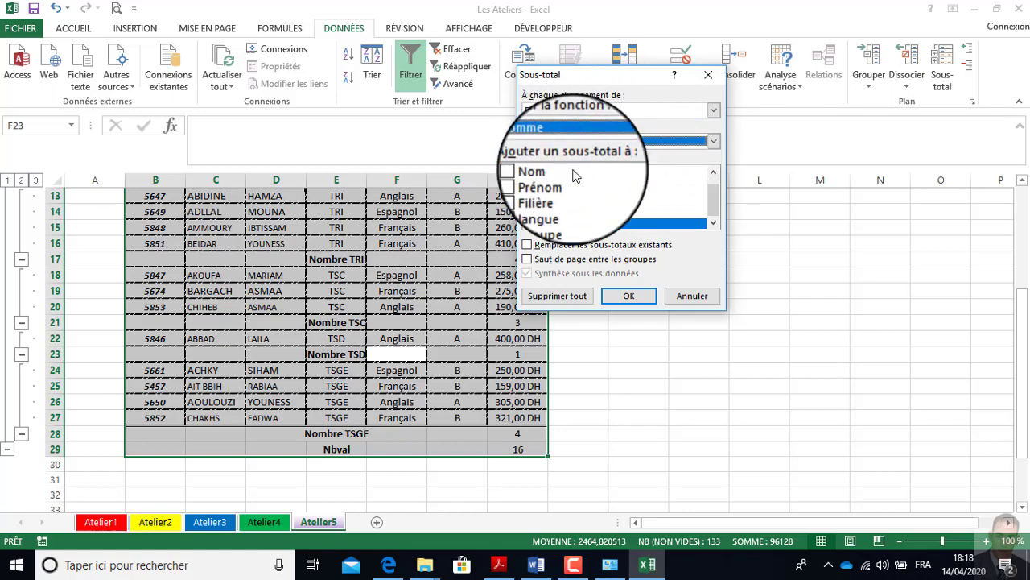
click(622, 298)
Examine the Total and Nombre rows of each Filière, including the TDI subtotal cells in the Frais column
scroll(529, 350, up, 2)
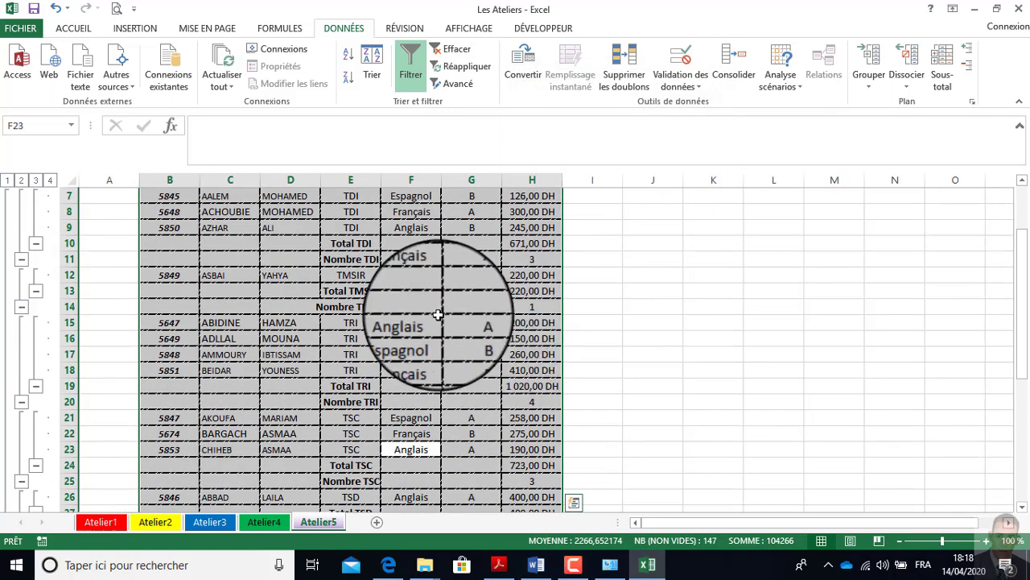
scroll(397, 308, up, 1)
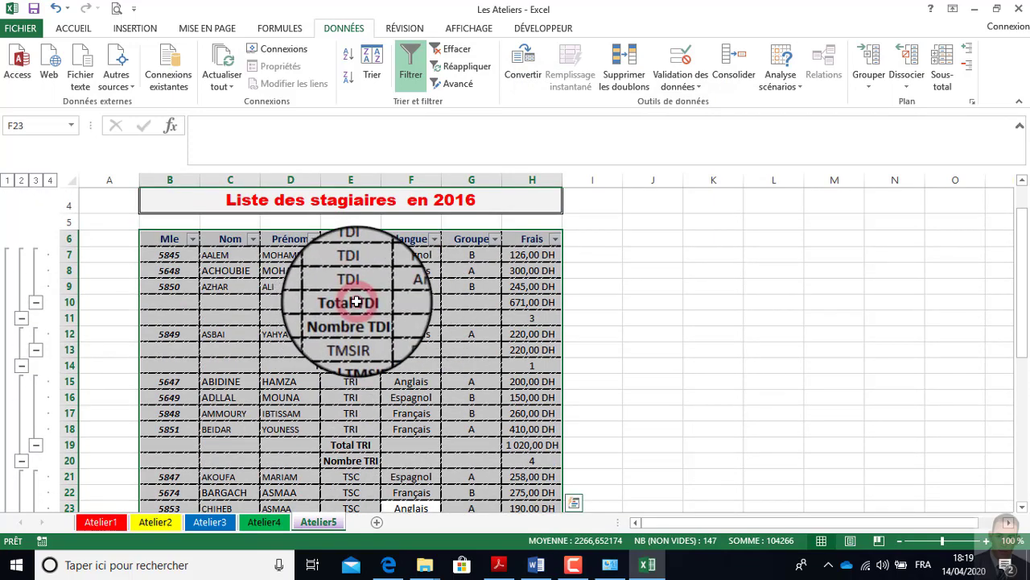
click(350, 302)
click(350, 318)
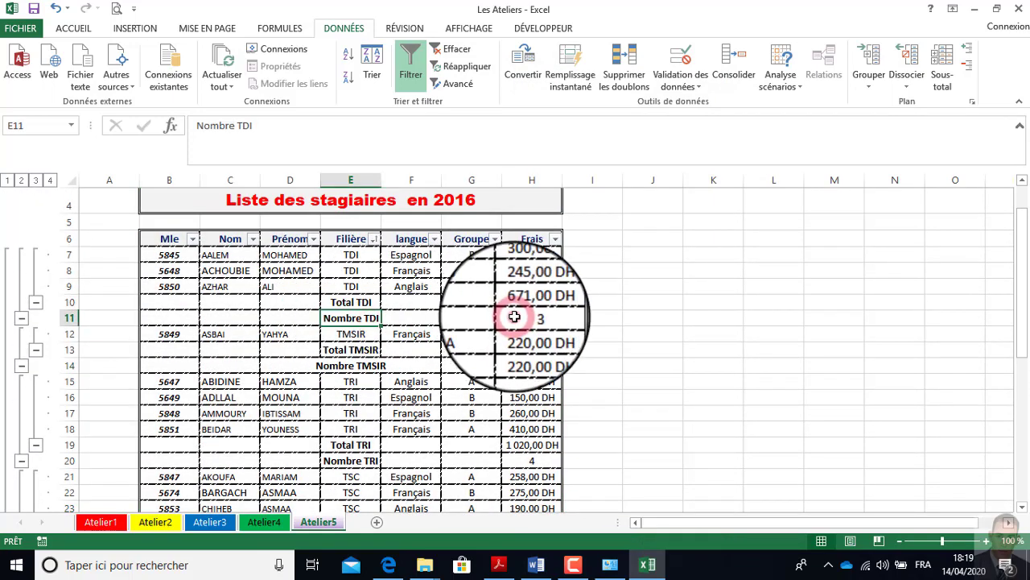
click(530, 318)
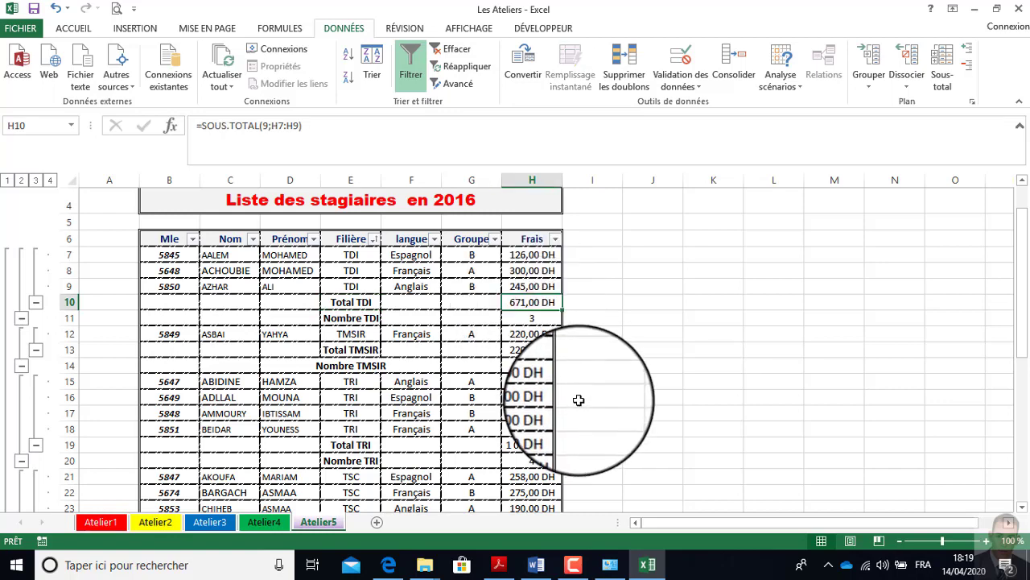
scroll(572, 378, down, 6)
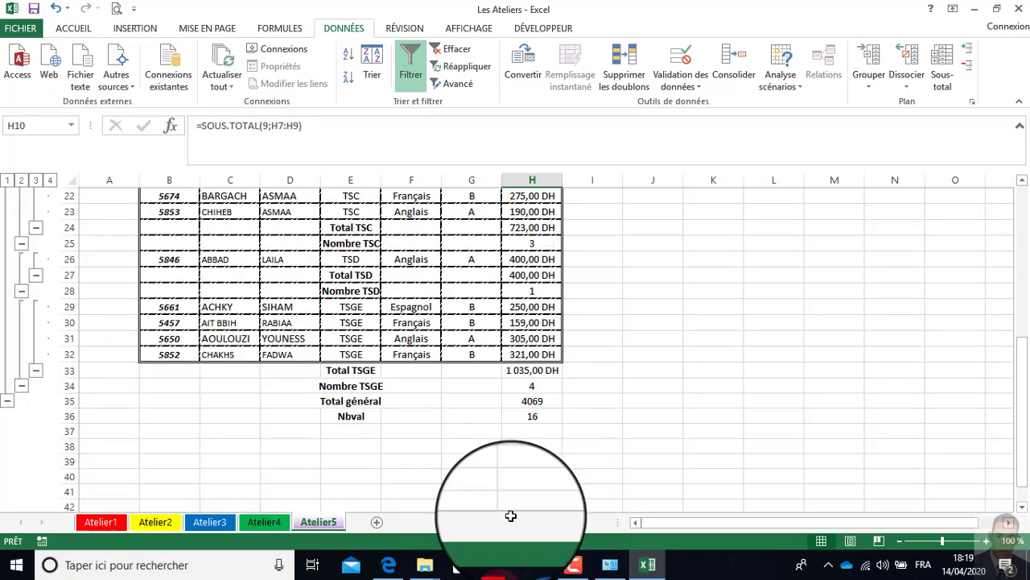
Read the goal-seek instruction of exercise 8 in the PDF, then return to Excel
click(498, 564)
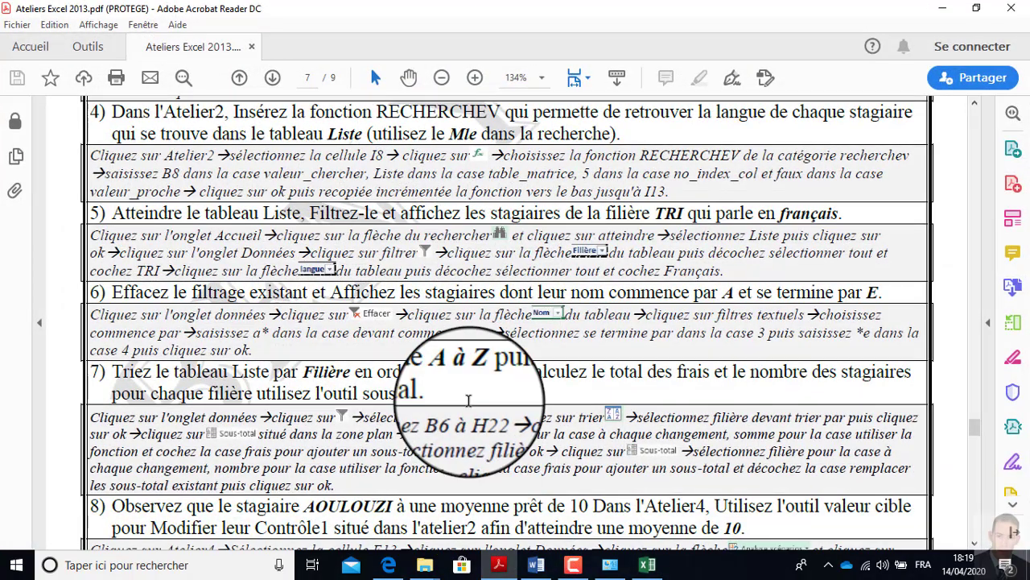
scroll(471, 394, down, 5)
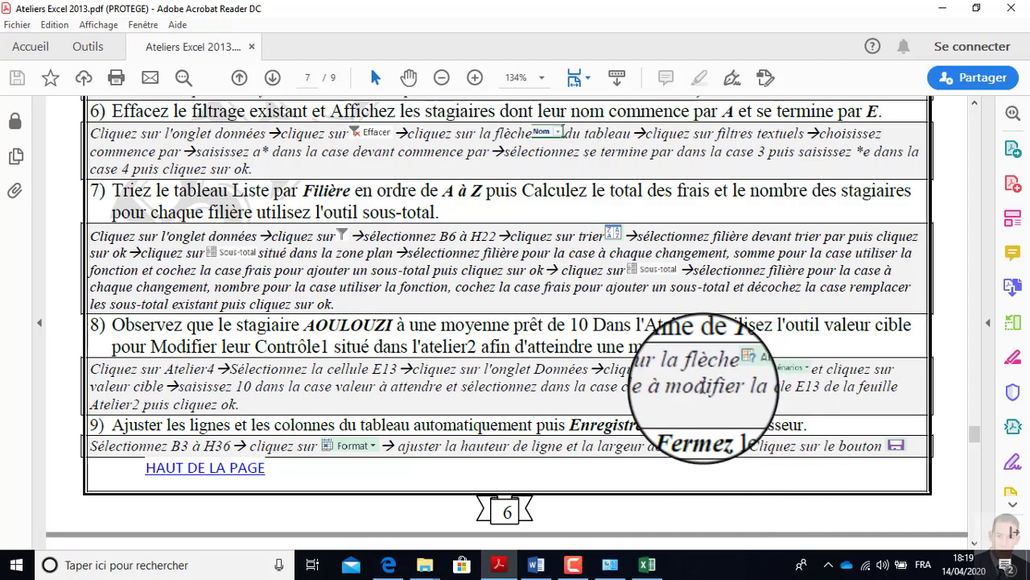
click(497, 566)
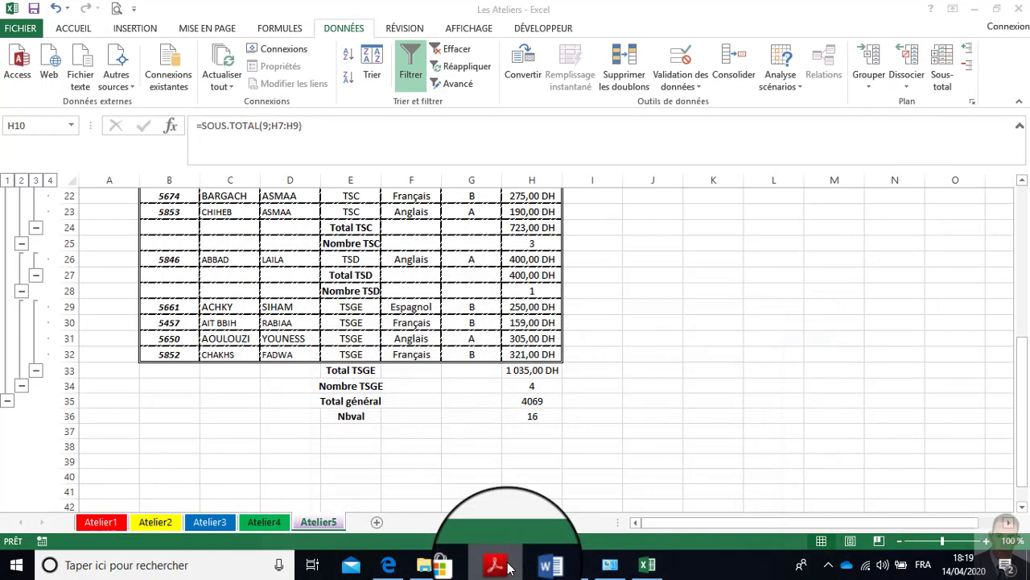
Open the Atelier4 sheet and inspect the row 13 trainee's results, ending on the Moyenne formula in cell E13
click(272, 523)
click(330, 388)
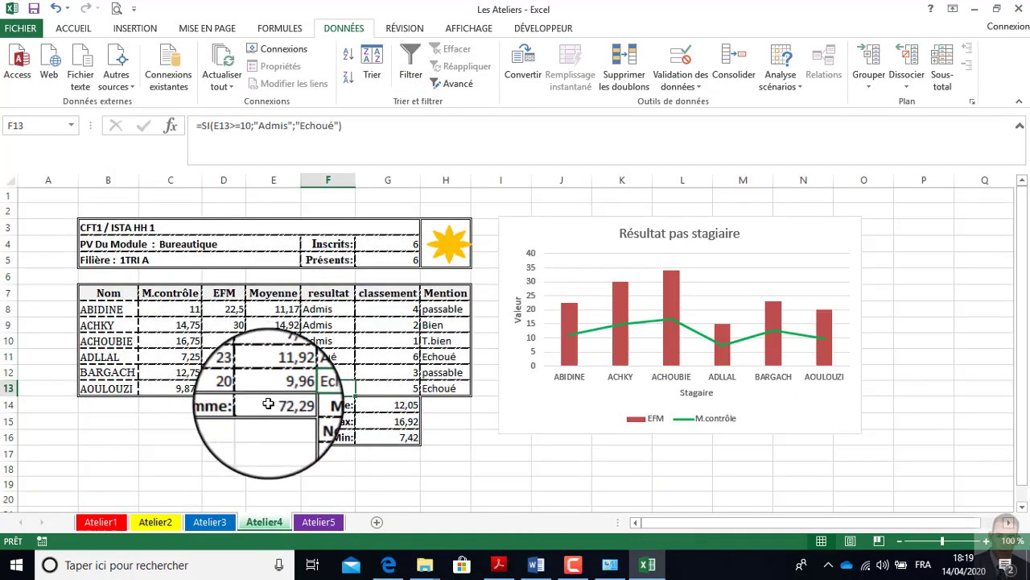
click(99, 387)
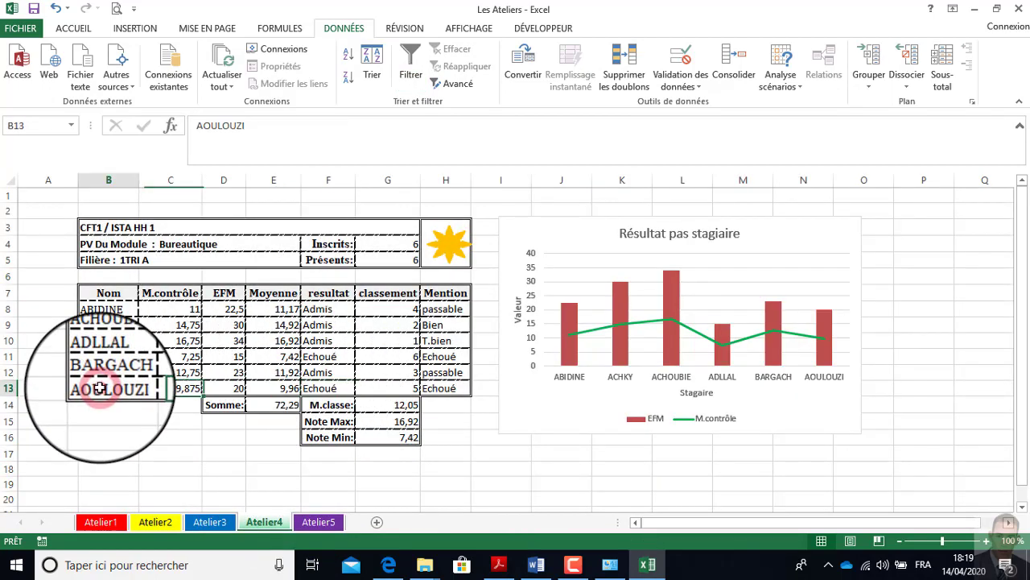
click(283, 389)
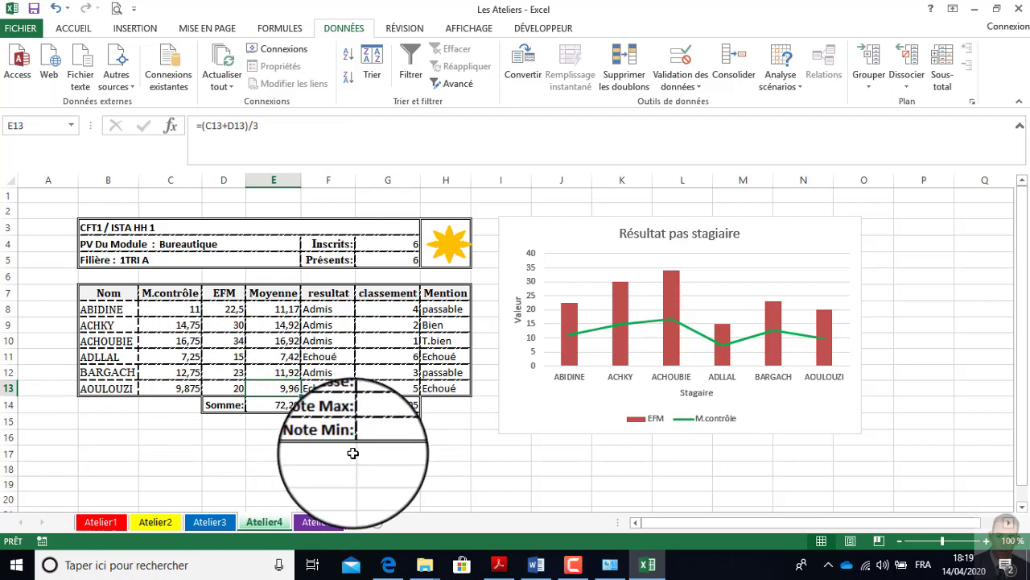
Consult exercise 8 in the PDF again, then open the Atelier2 sheet in Excel to find the trainee's Contrôle 1 mark
click(498, 565)
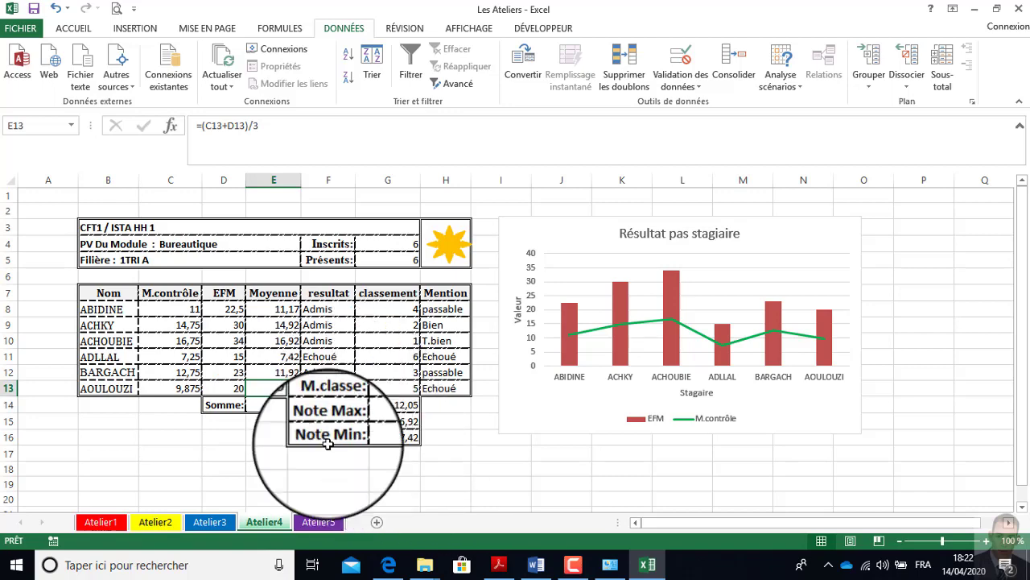
click(163, 525)
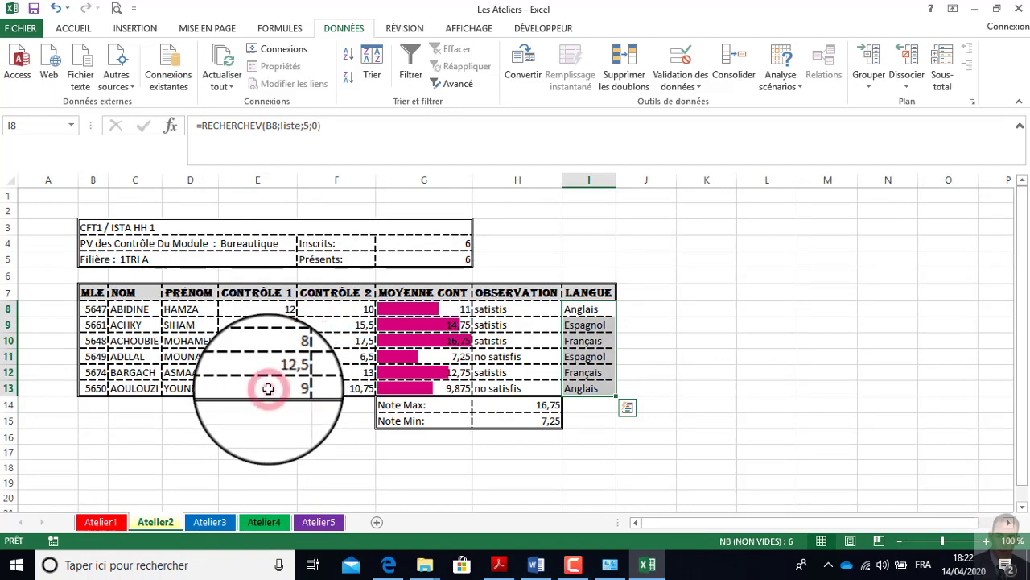
Check the Contrôle 1 cell E13 on Atelier2, and on Atelier4 start Goal Seek (Valeur cible) for the Moyenne cell E13
click(268, 388)
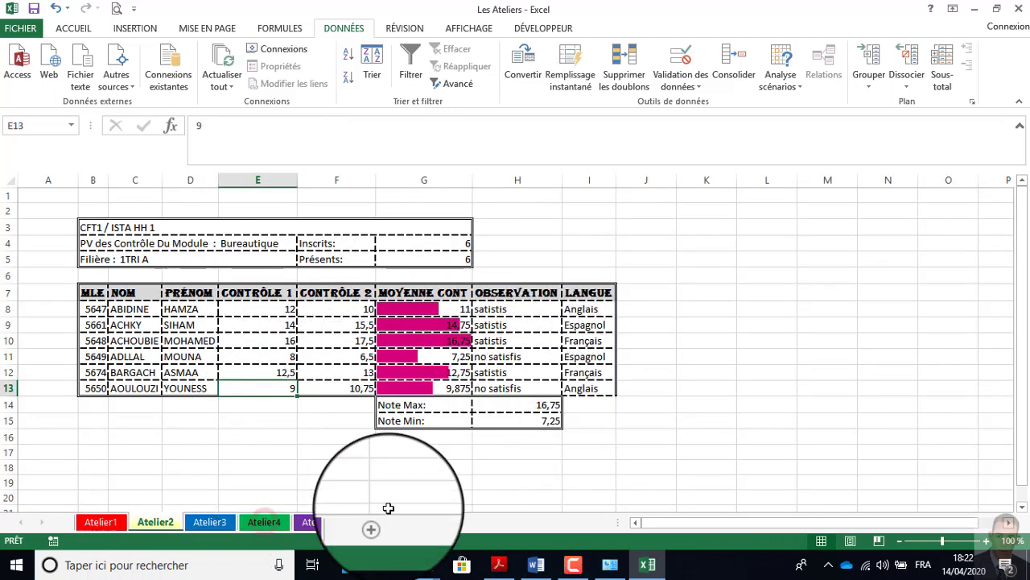
click(264, 522)
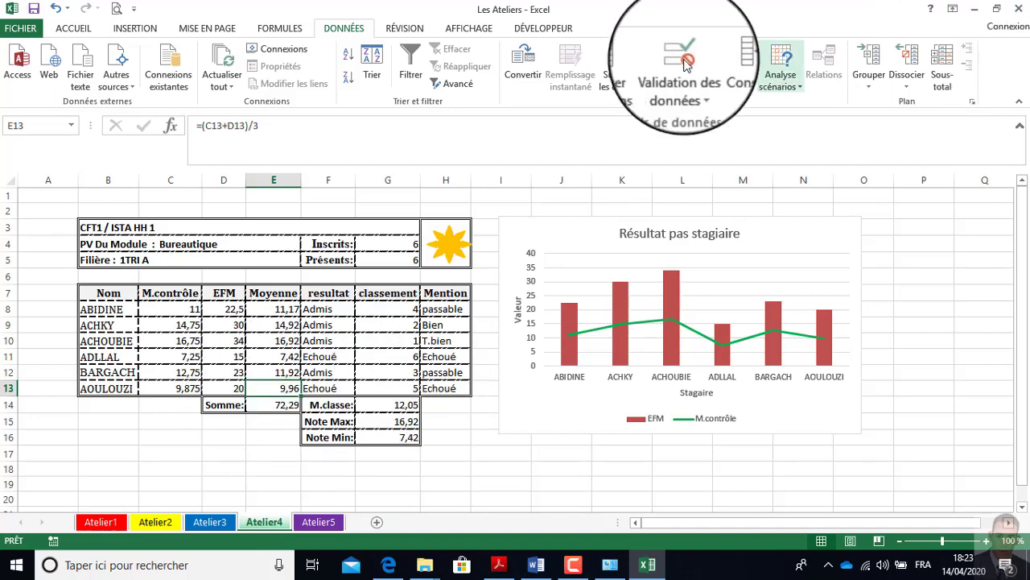
click(346, 29)
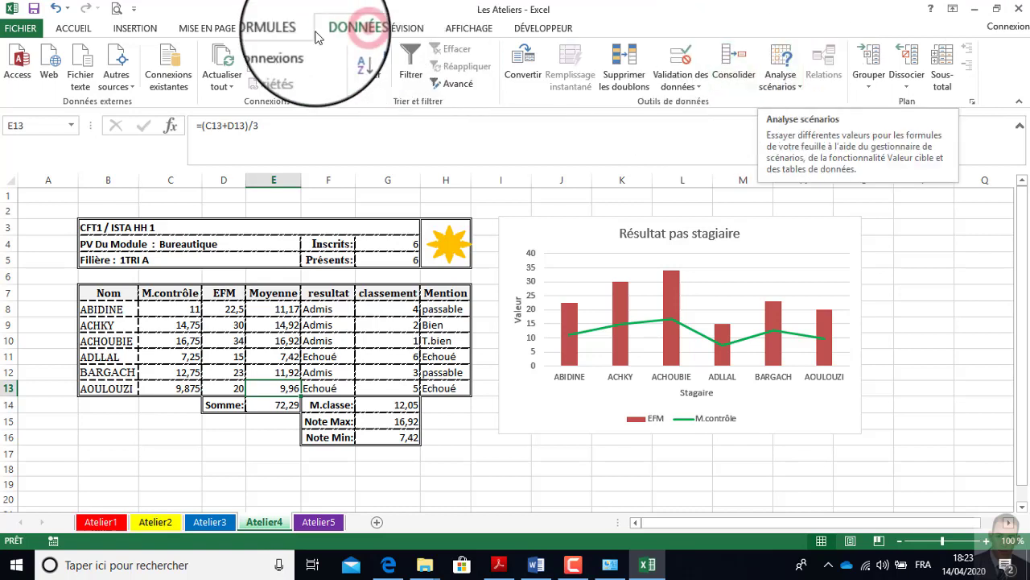
click(803, 93)
click(797, 129)
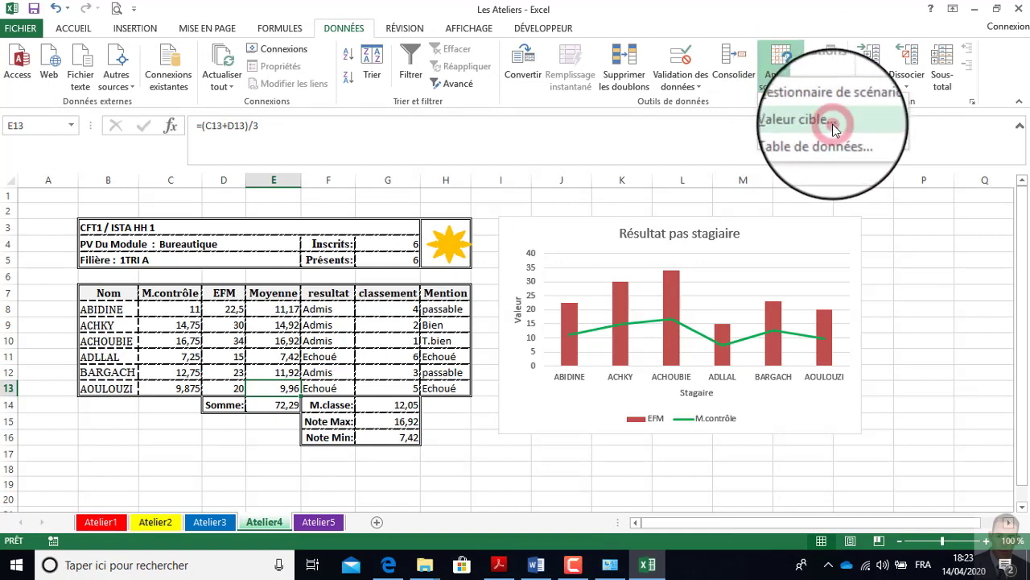
drag(644, 153, 704, 142)
click(711, 157)
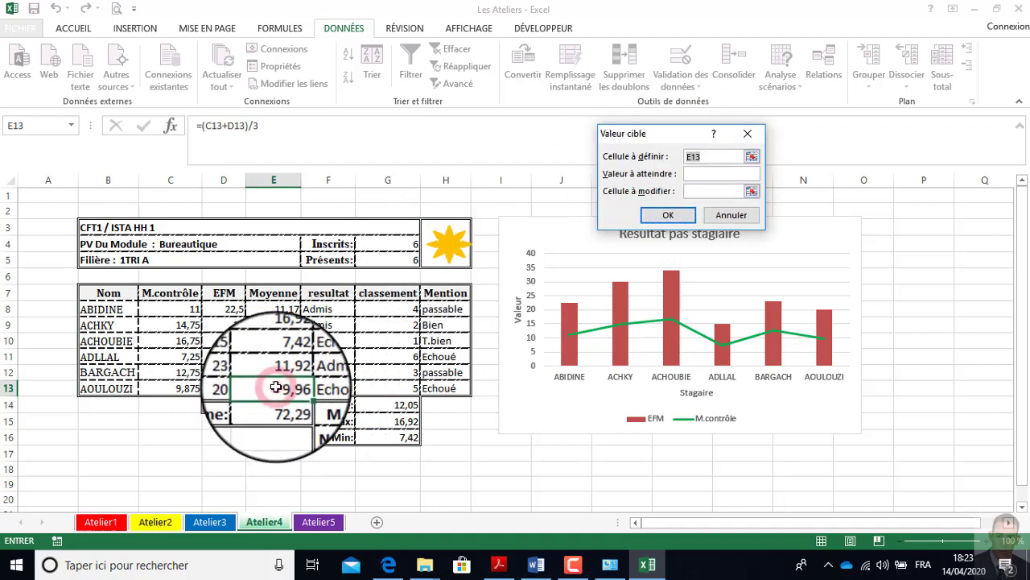
Run Goal Seek with a target value of 10 by changing cell E13 of Atelier2, and accept the solution
click(705, 175)
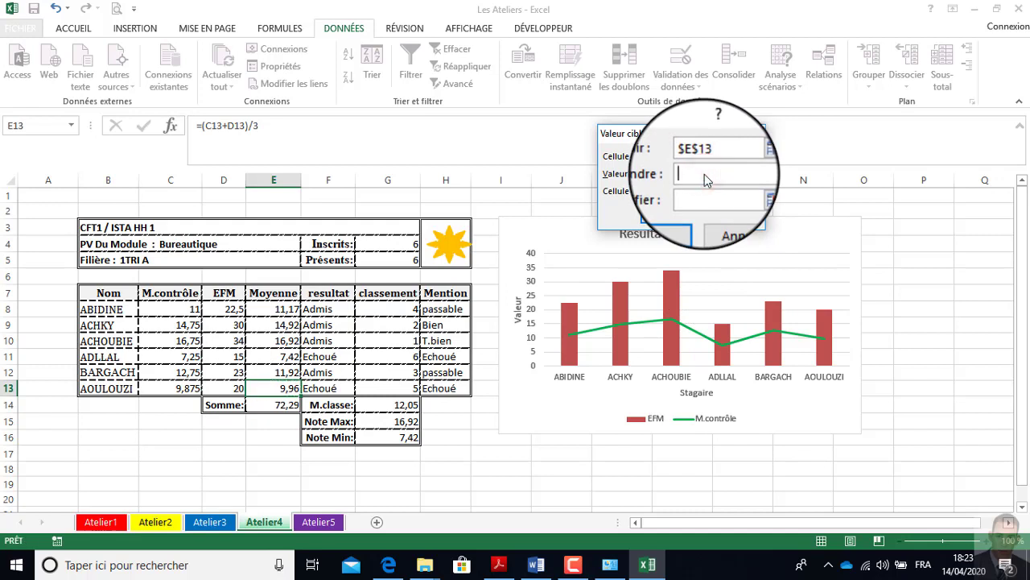
text(10)
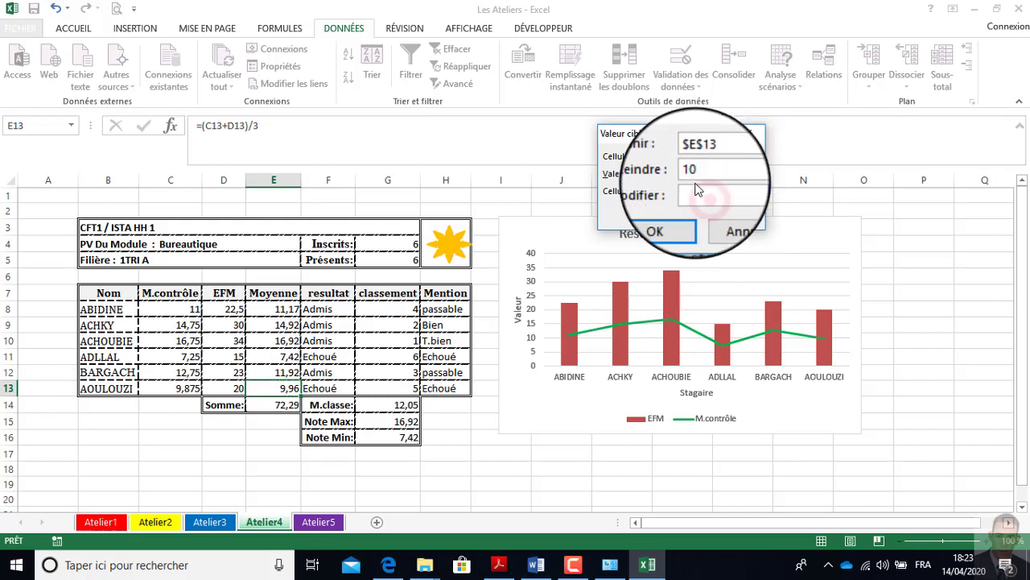
click(706, 192)
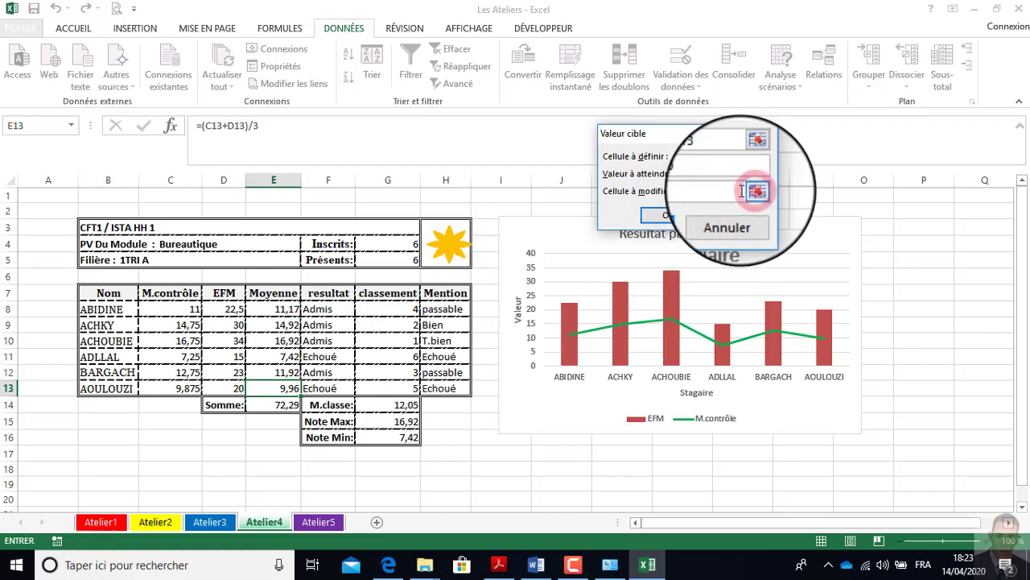
click(772, 190)
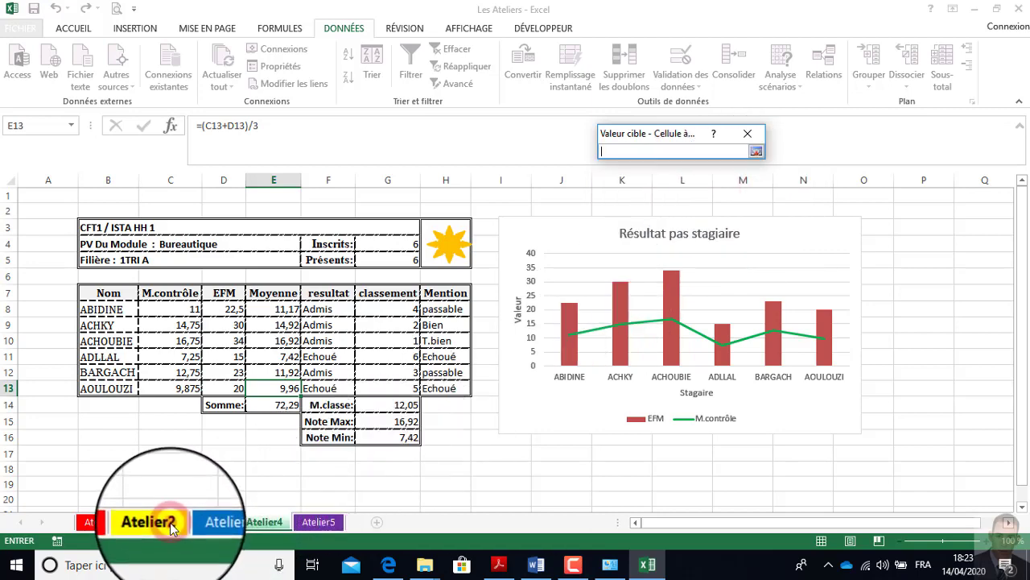
click(170, 521)
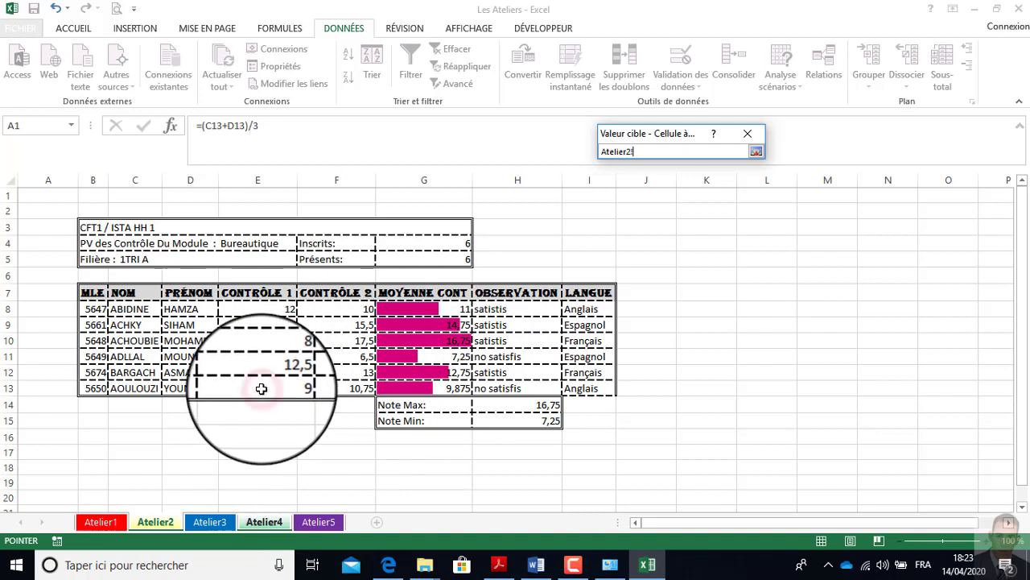
click(756, 153)
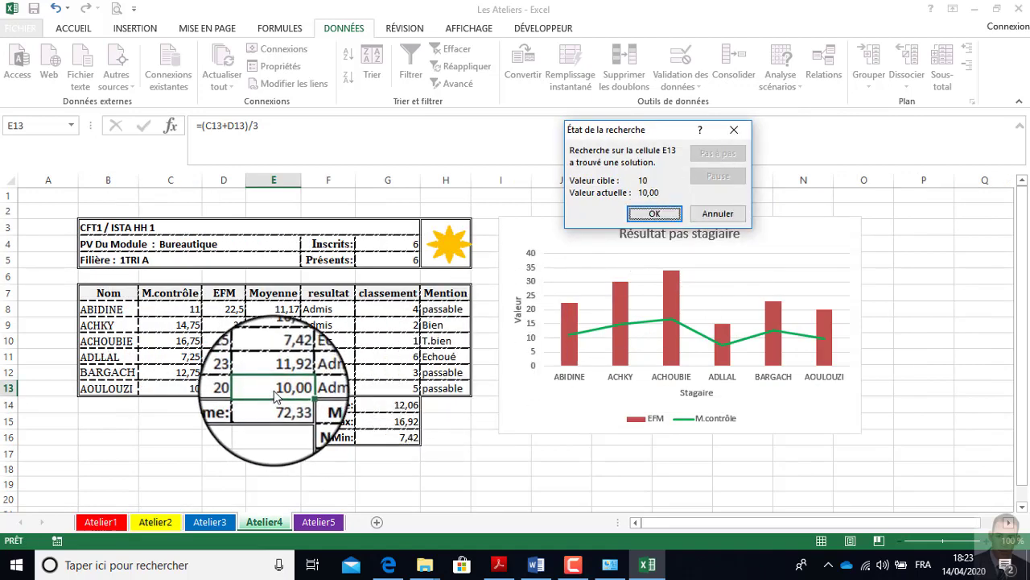
click(672, 214)
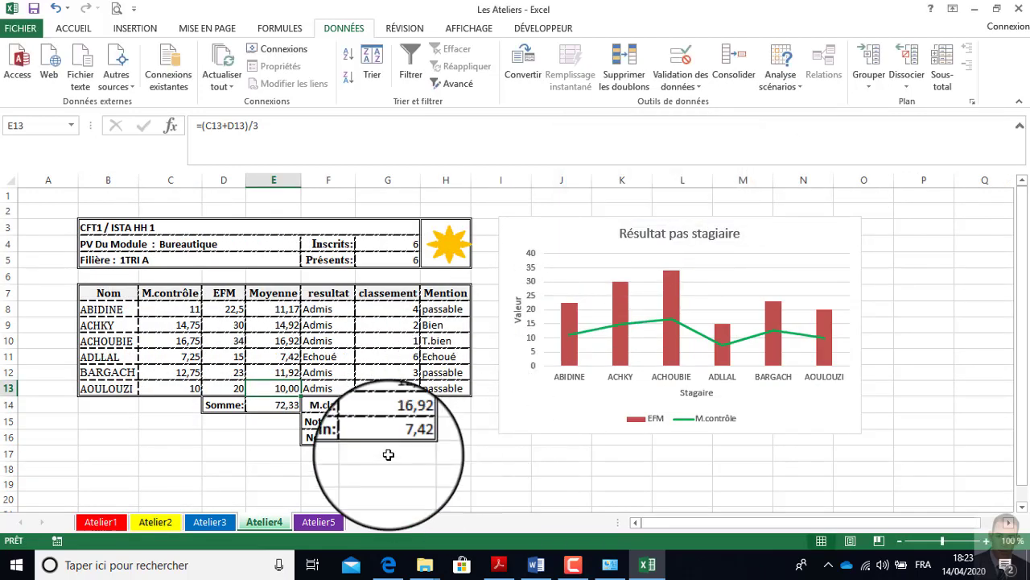
Check the Contrôle 1 mark in cell E13 of Atelier2, and read exercise 9 in the PDF before returning to Excel
click(162, 523)
click(269, 392)
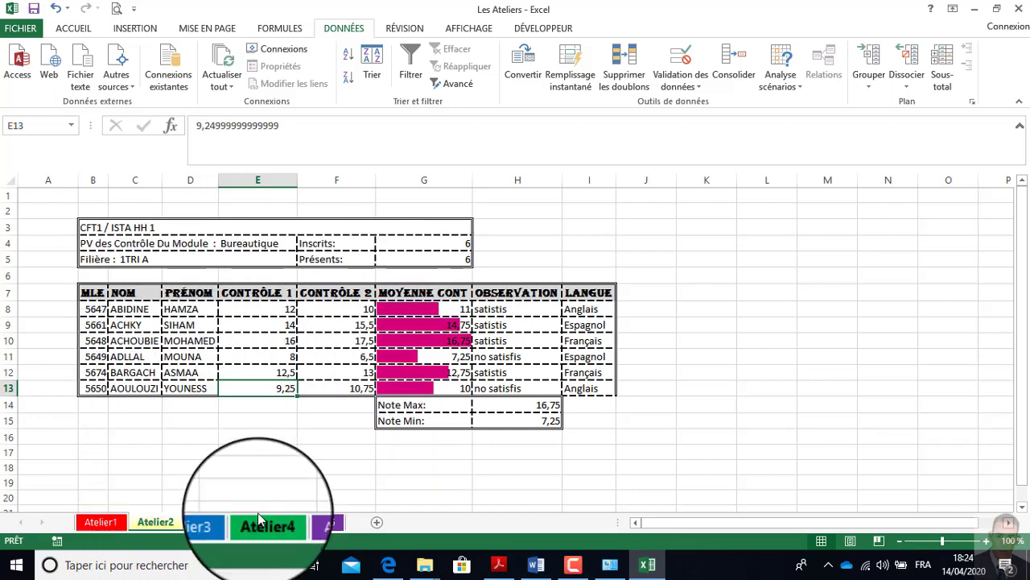
click(499, 564)
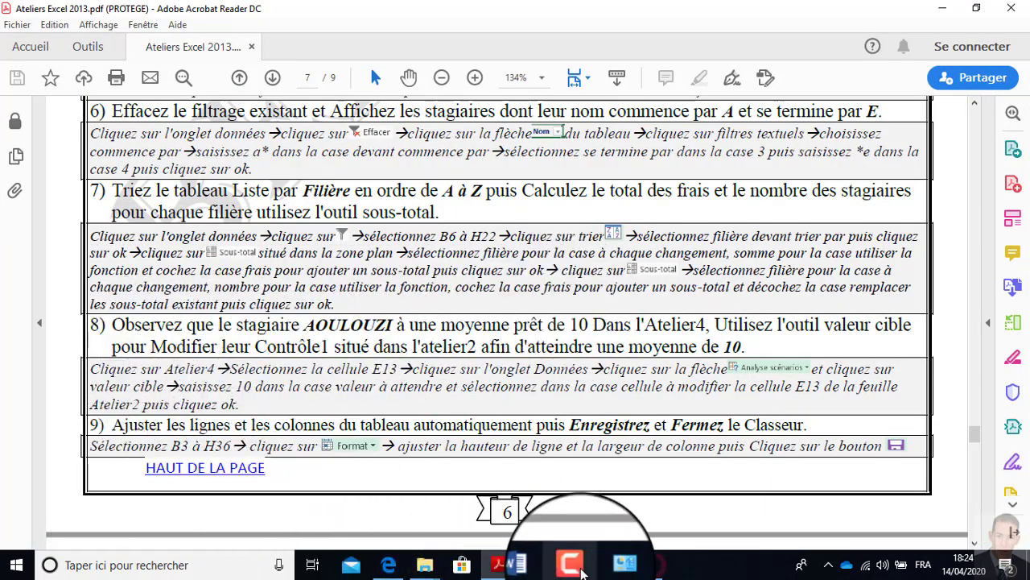
click(646, 564)
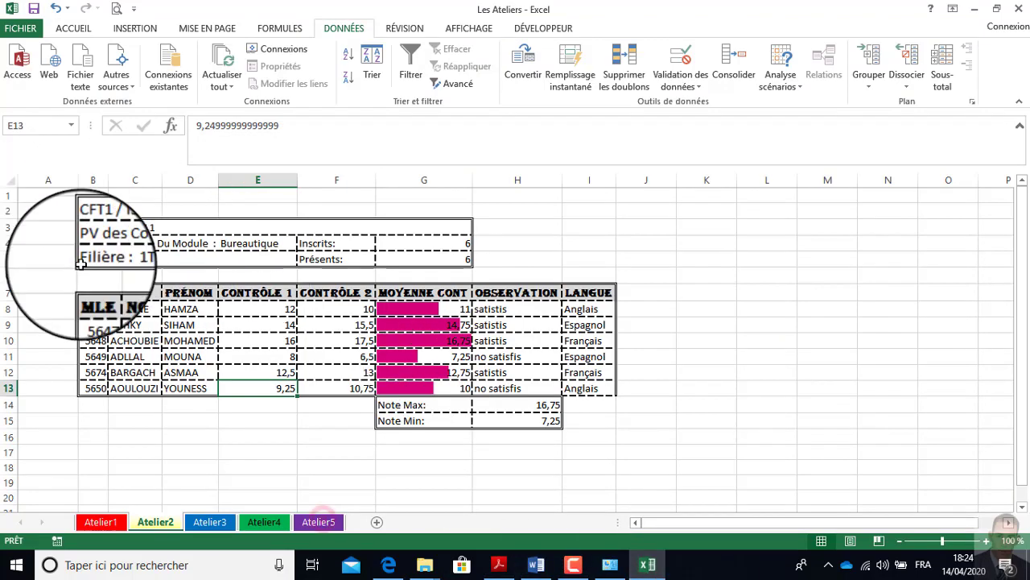
Auto-fit the row heights and column widths of the whole Atelier5 sheet, and close the workbook
click(318, 522)
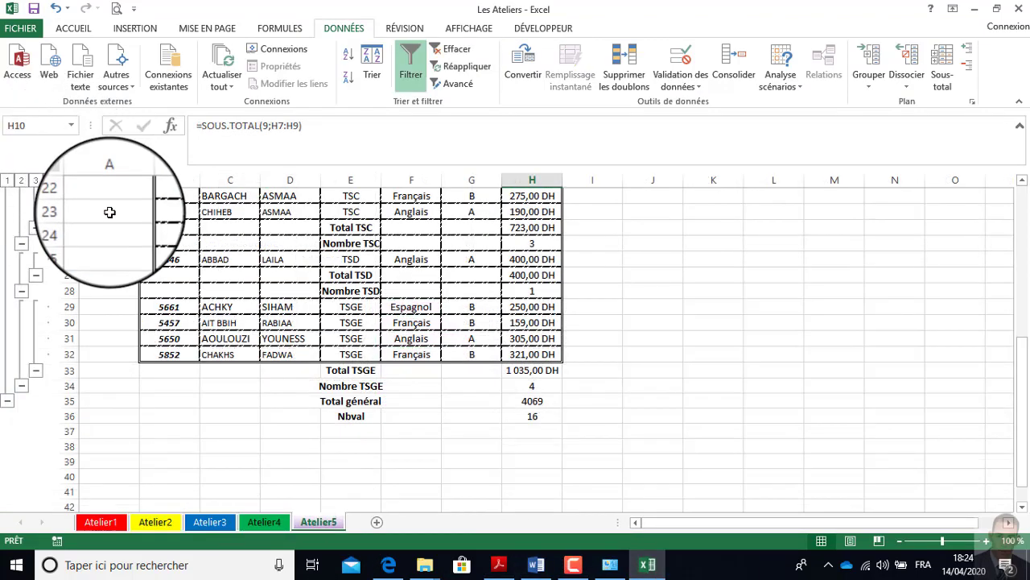
scroll(101, 207, up, 1)
click(71, 179)
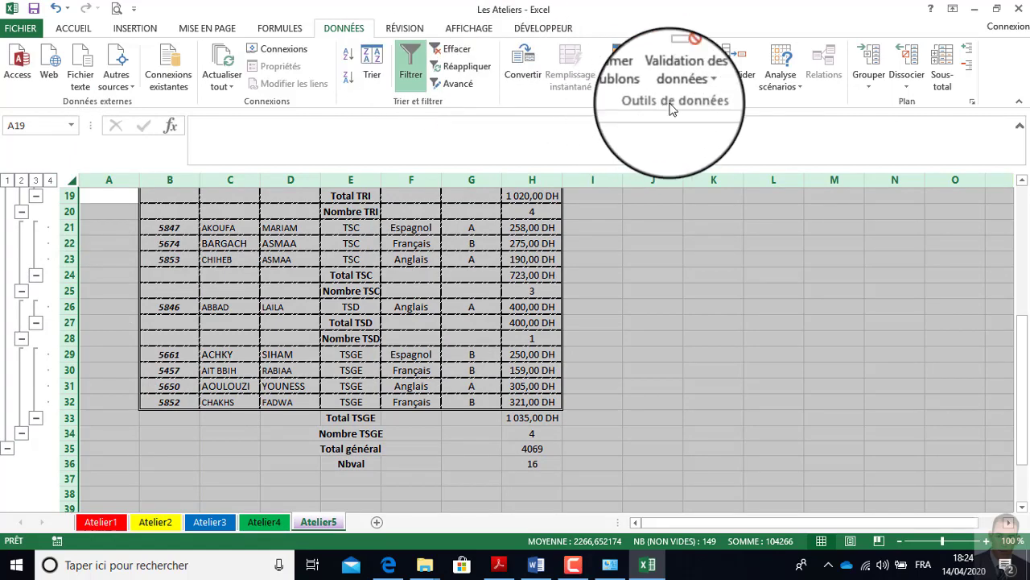
click(85, 29)
click(697, 81)
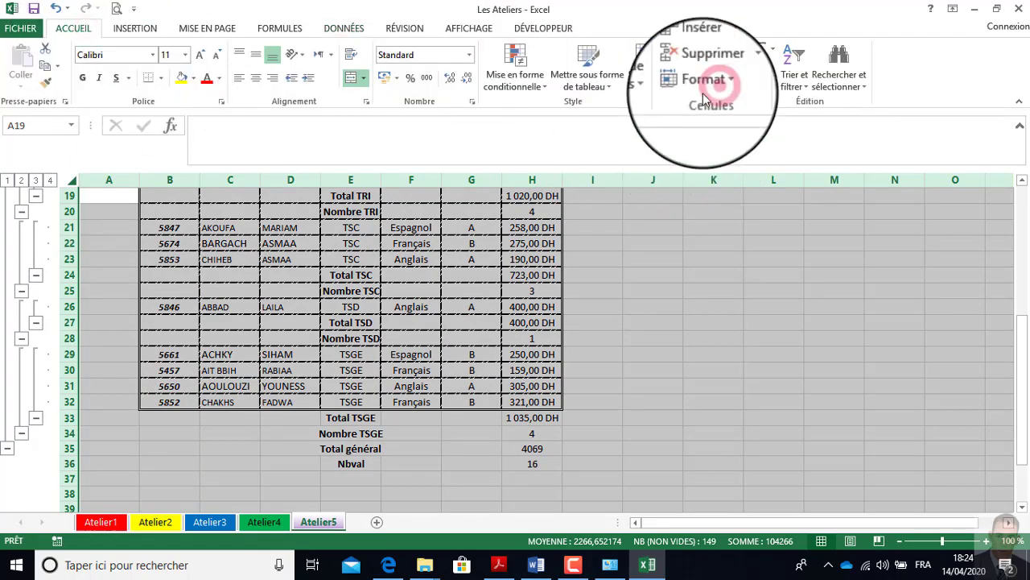
click(739, 147)
click(700, 83)
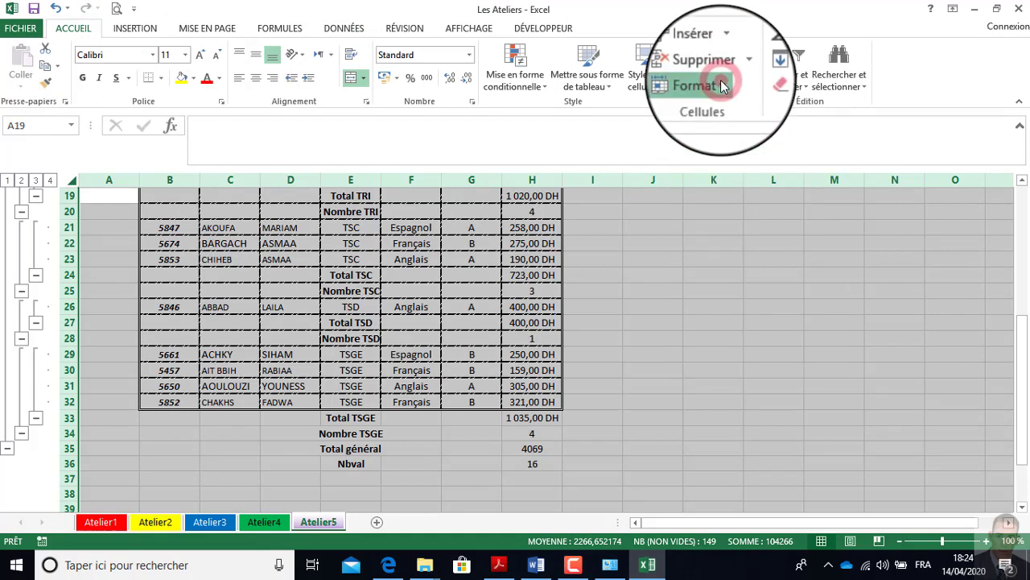
click(741, 179)
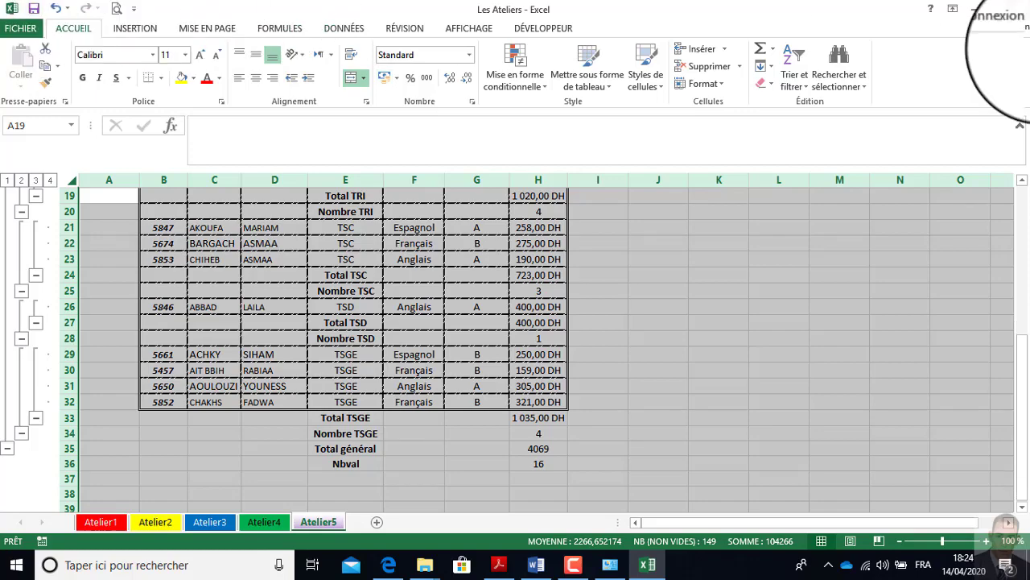
click(1019, 9)
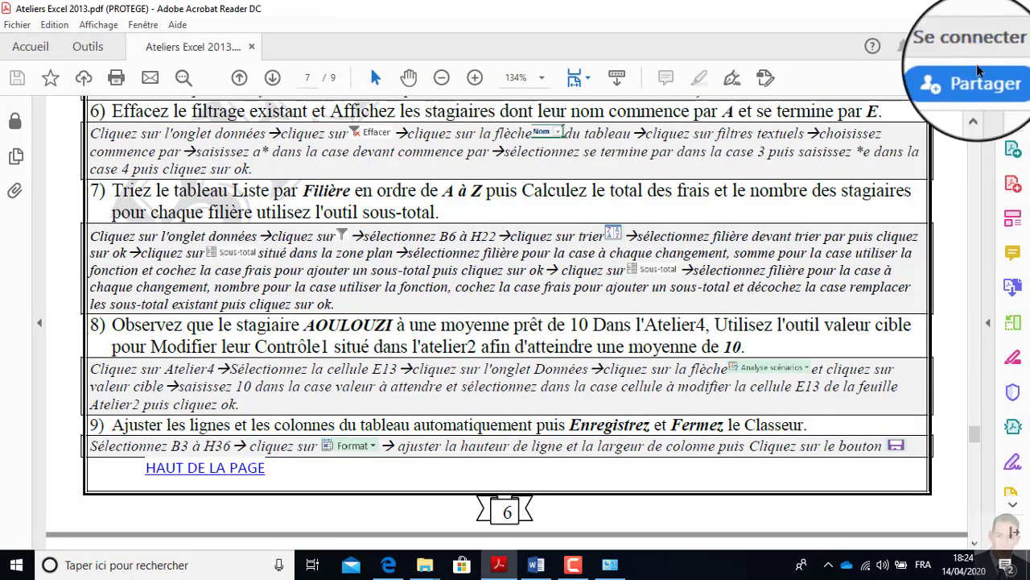